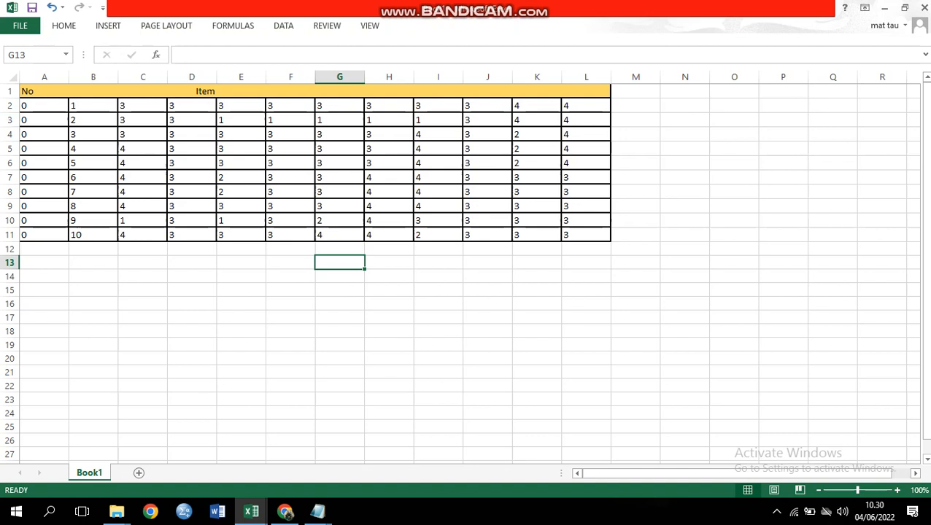
- Copy the data range A2:L11 in Book1, leaving out the header row
drag(44, 106, 442, 223)
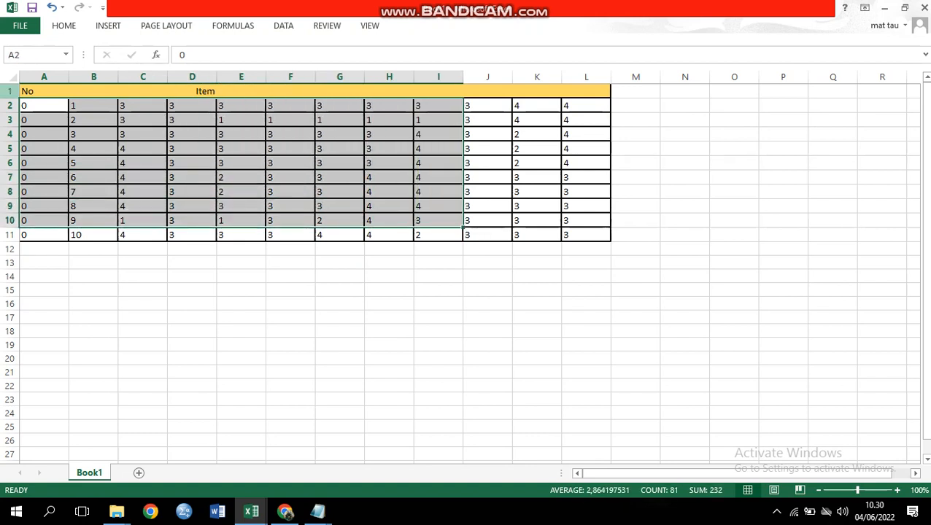
click(42, 106)
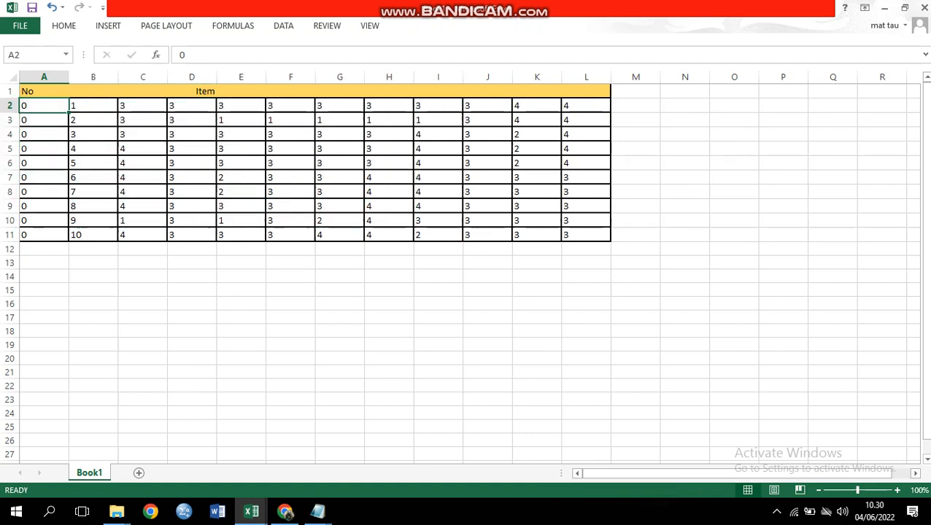
drag(44, 107, 240, 162)
click(44, 107)
drag(44, 106, 586, 234)
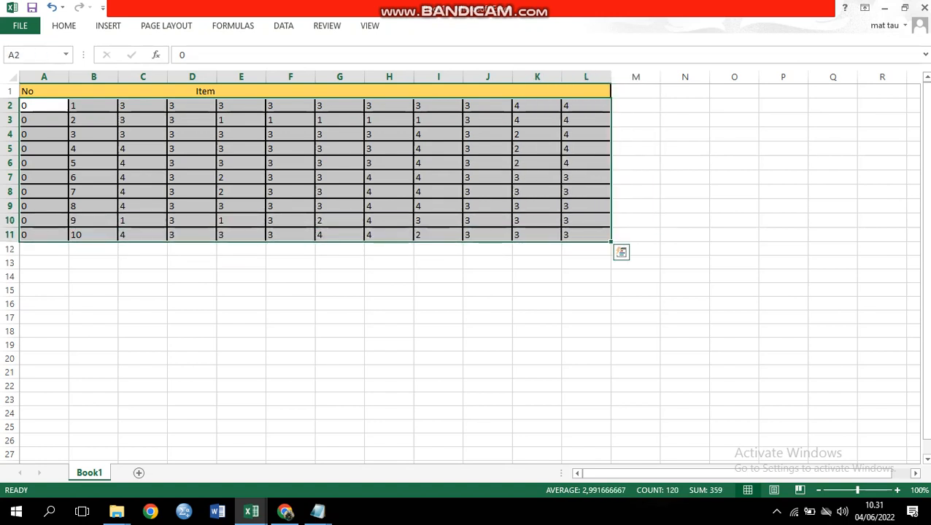
key(ctrl+c)
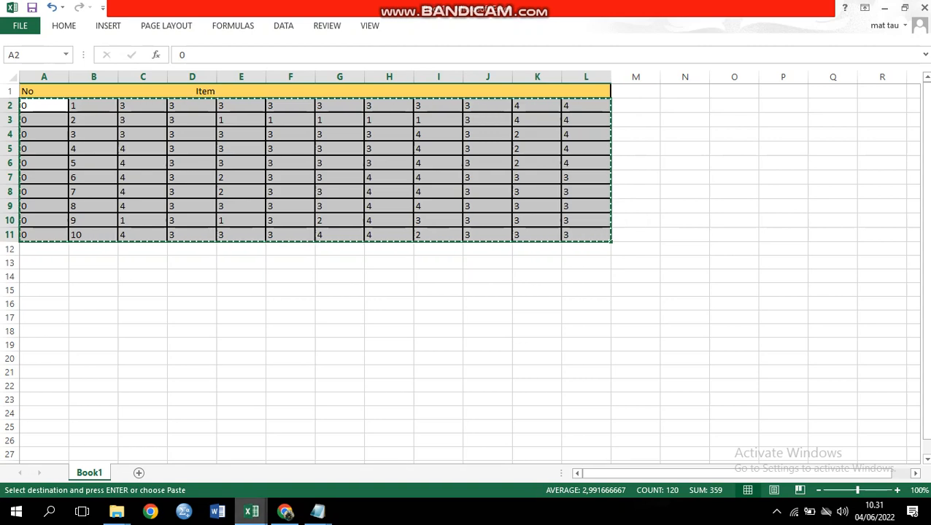
- Switch to the blank Book6 workbook and paste the copied data starting at cell A1
click(251, 511)
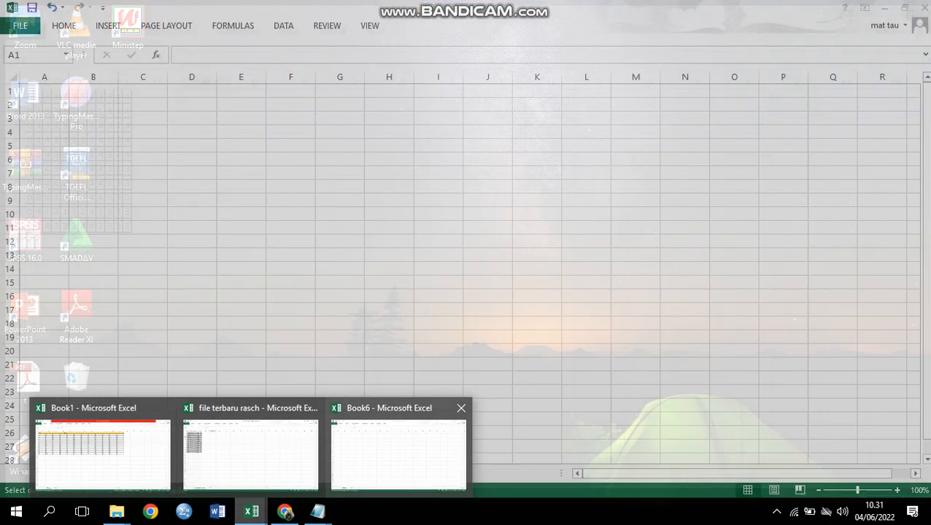
click(397, 442)
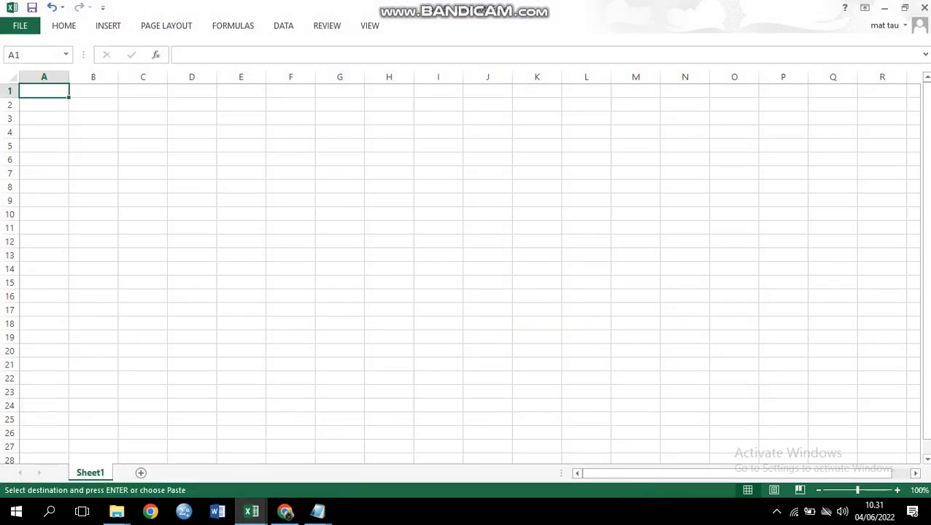
key(ctrl+v)
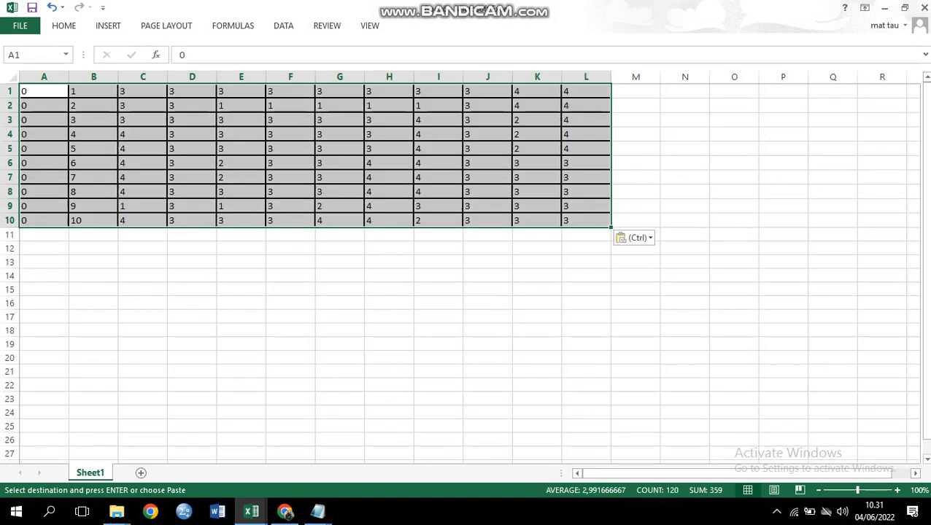
click(192, 234)
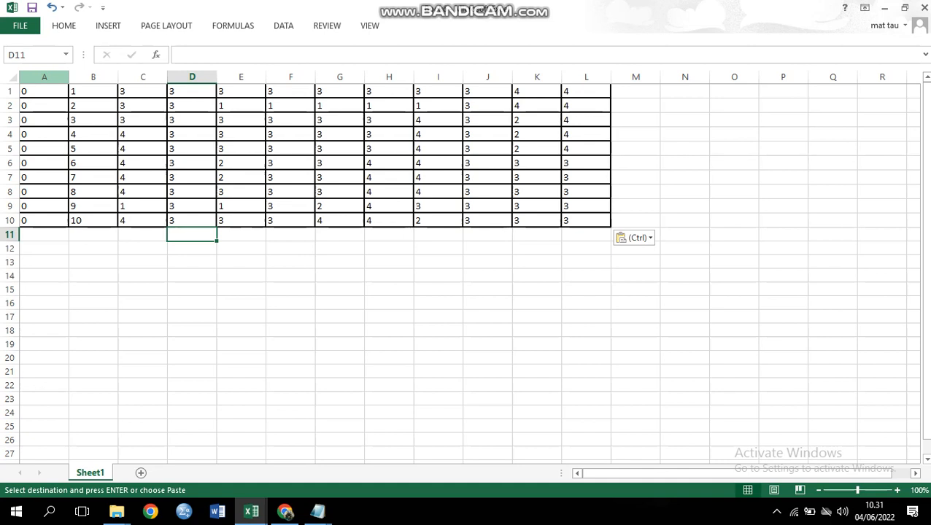
- Set the width of column A to 1
click(43, 76)
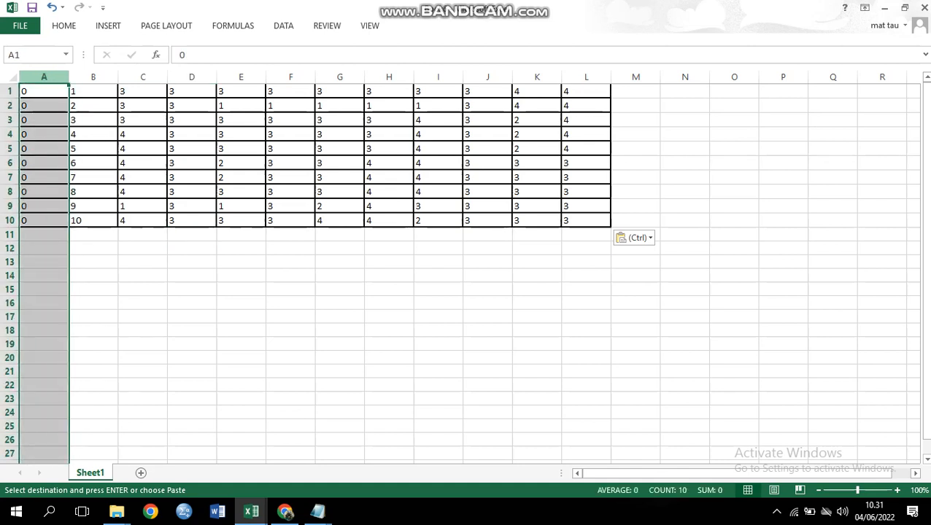
right_click(47, 78)
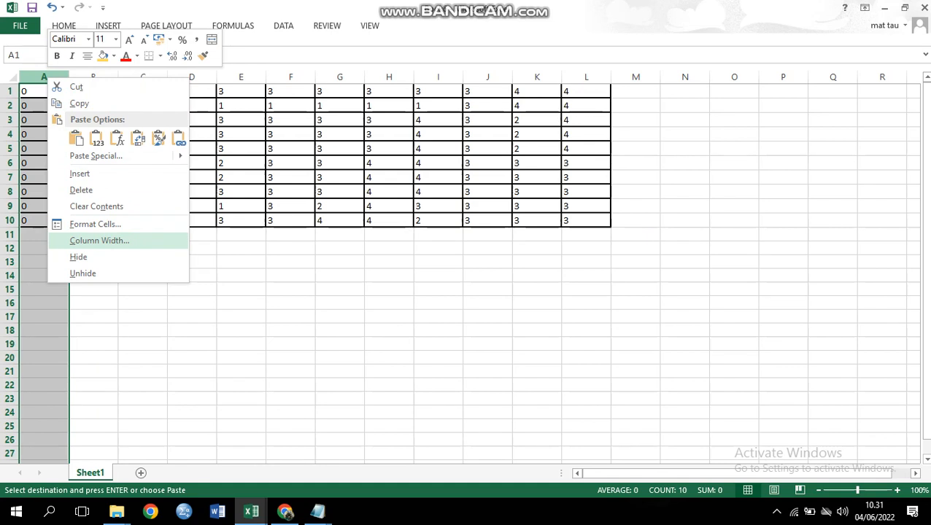
click(99, 240)
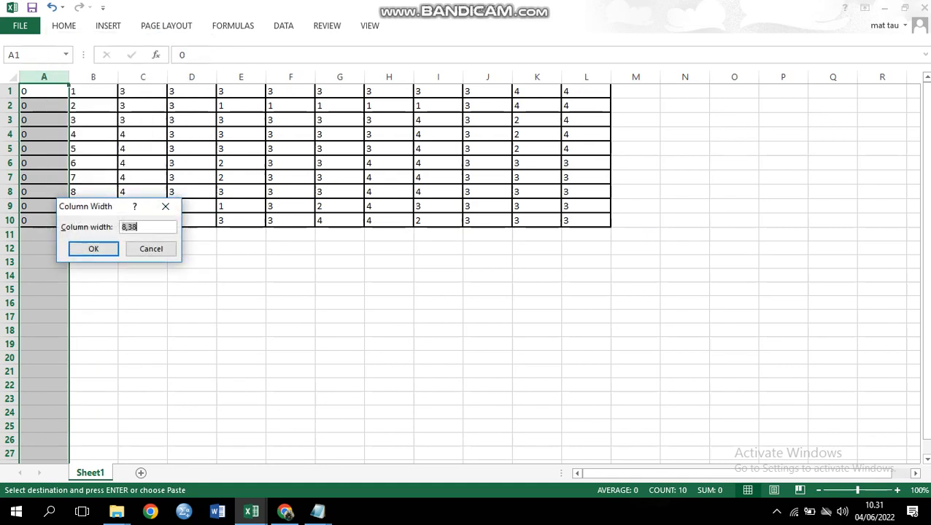
key(BackSpace)
text(1)
click(94, 249)
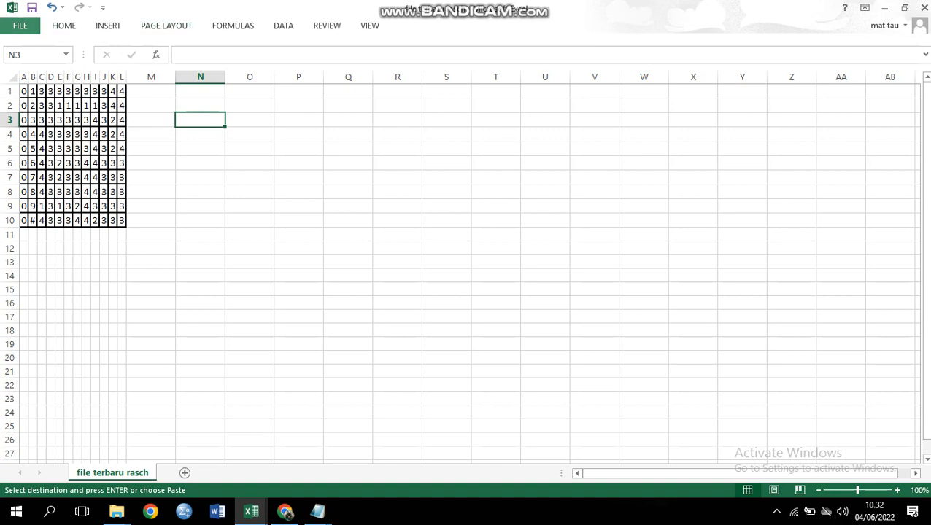
- Save the narrow-column workbook in Downloads as "file terbaru rasch 1" in Formatted Text (Space delimited) format, accepting the loss of unsupported features
click(20, 25)
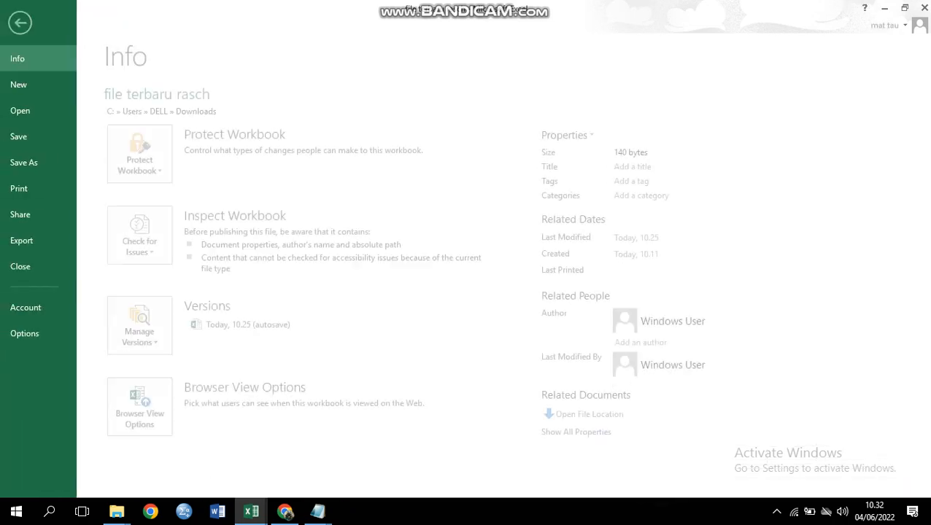
click(31, 162)
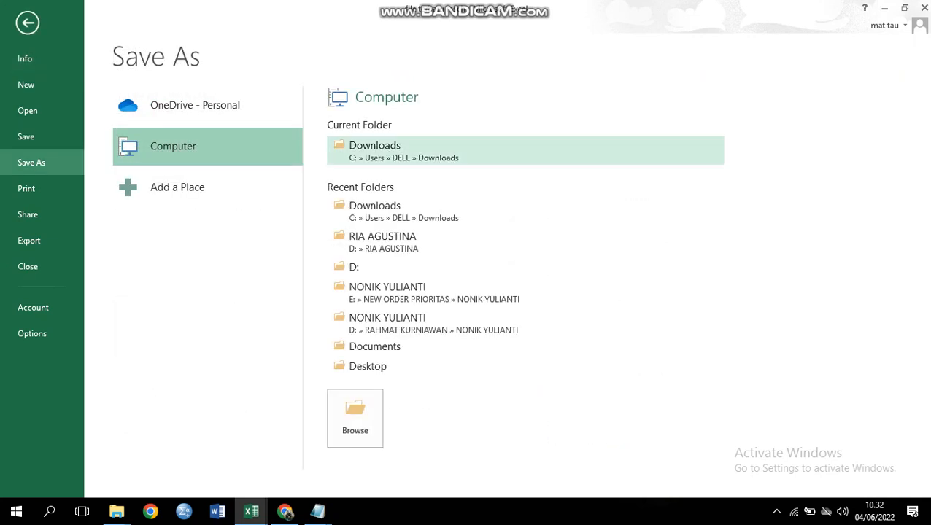
click(374, 150)
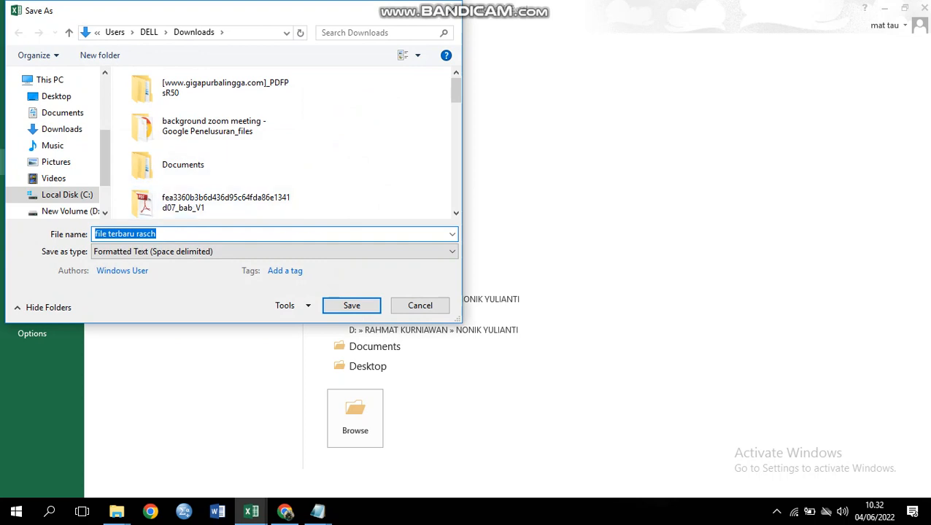
click(156, 235)
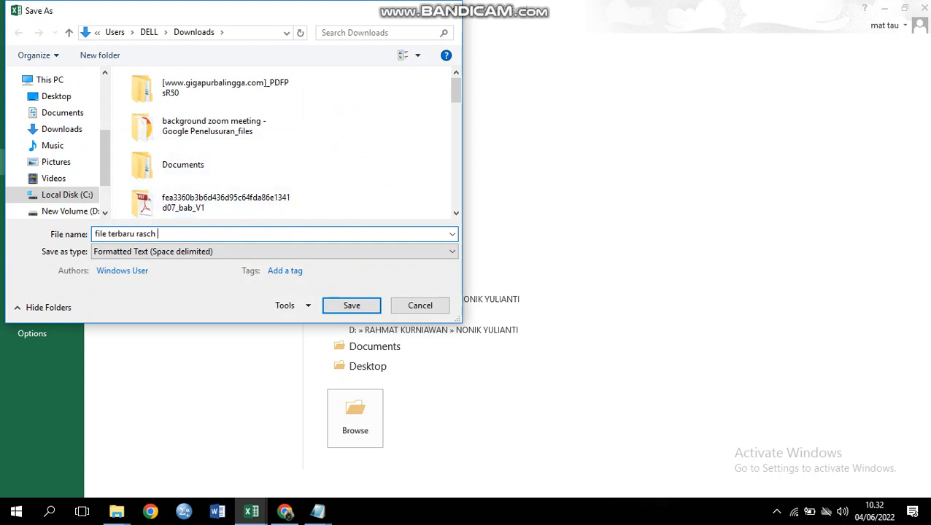
text(1)
click(274, 252)
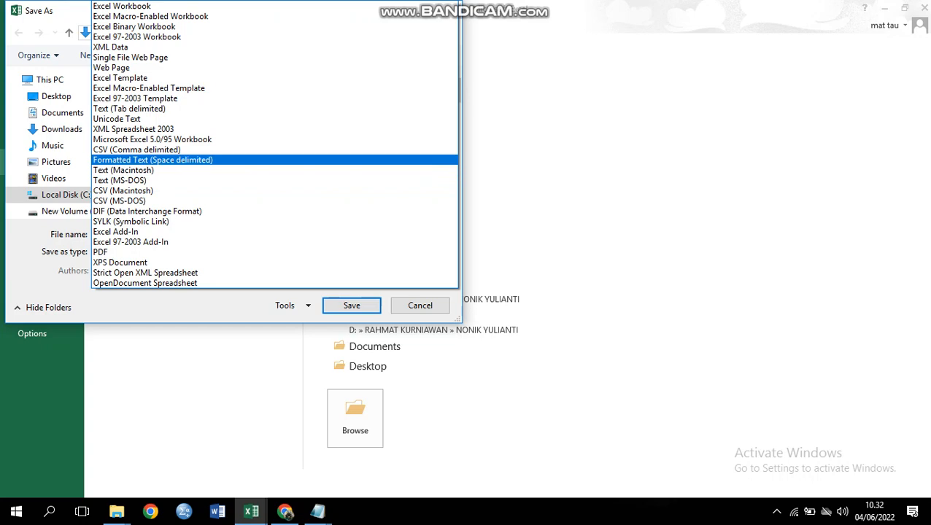
click(152, 160)
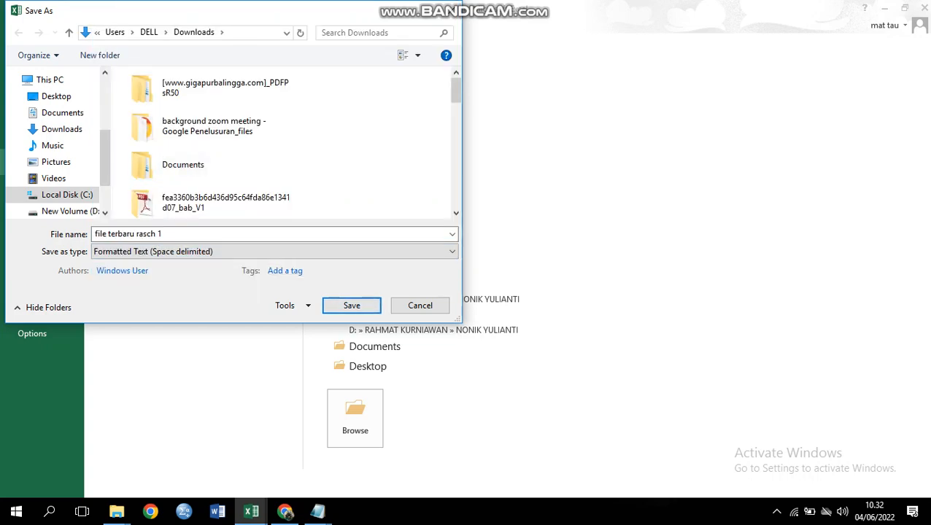
click(352, 305)
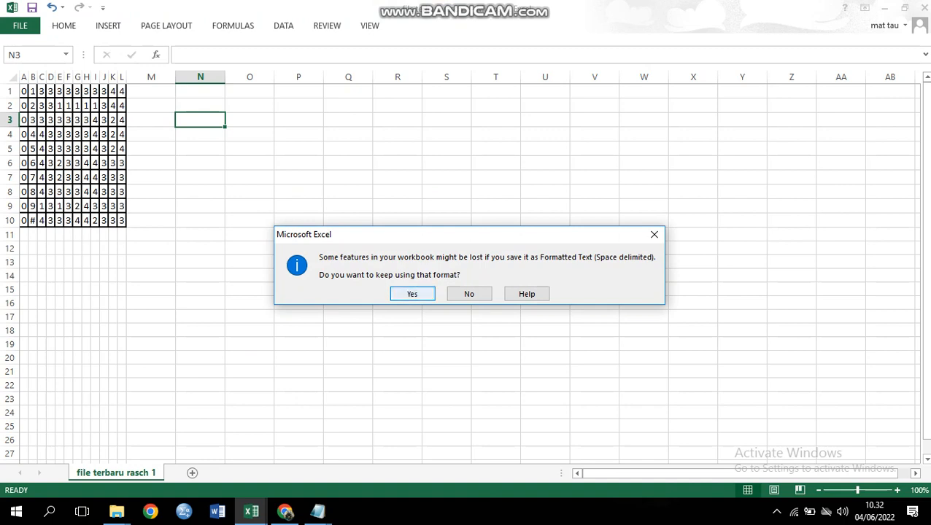
click(410, 292)
click(411, 291)
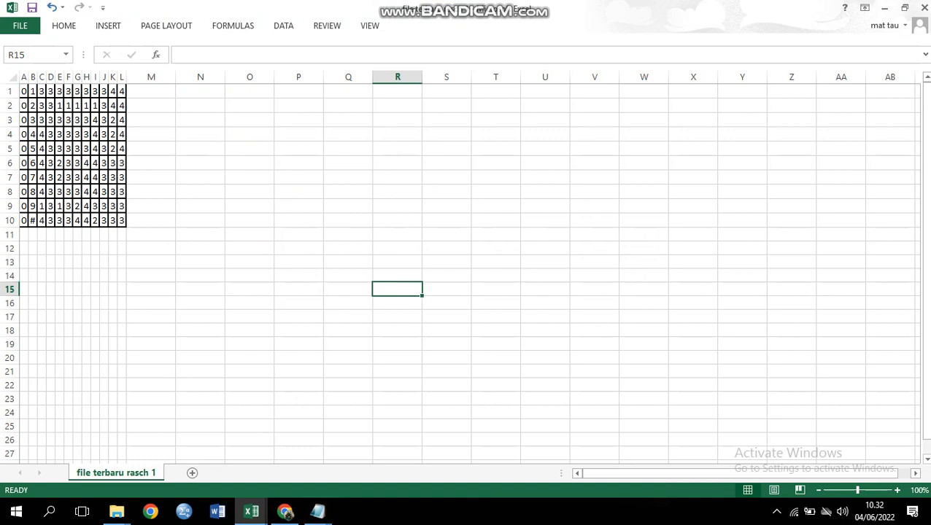
- Switch to File Explorer and open the recent file "file terbaru rasch 1" with Notepad to check its contents
mouse_move(117, 510)
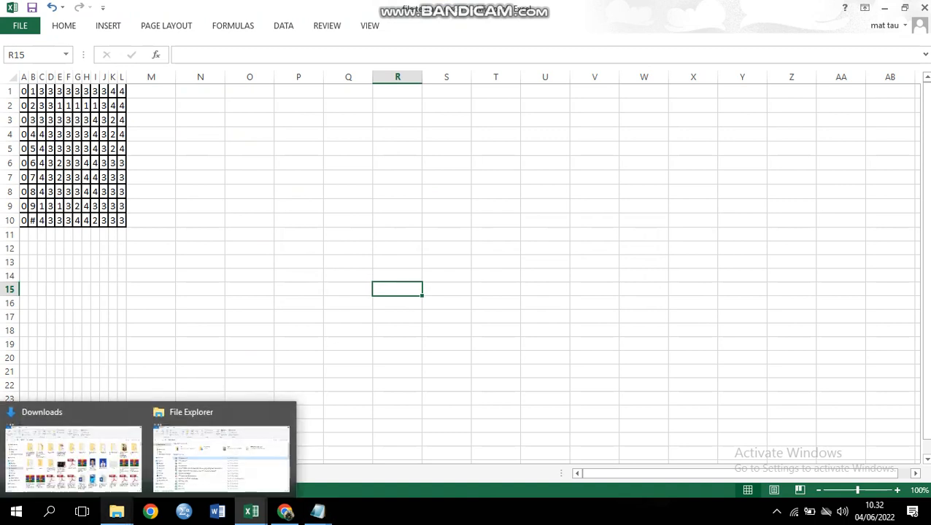
click(117, 511)
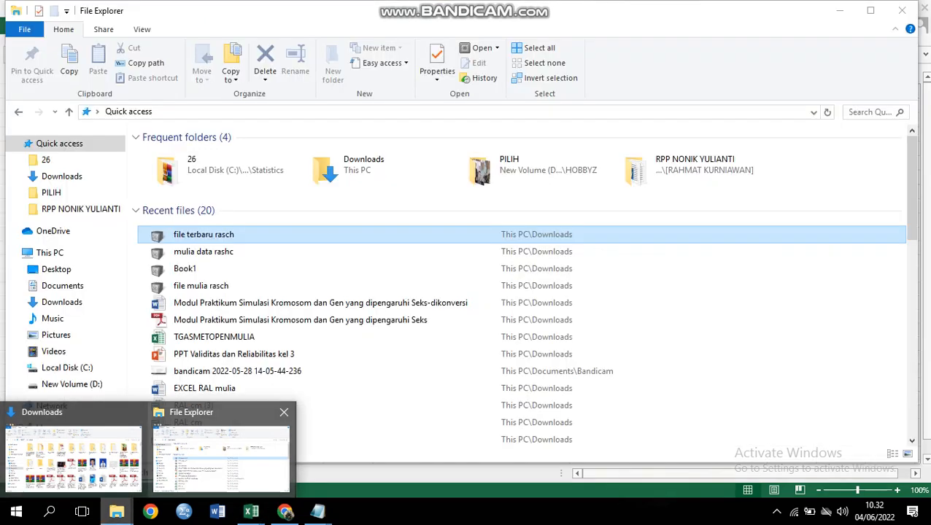
click(221, 458)
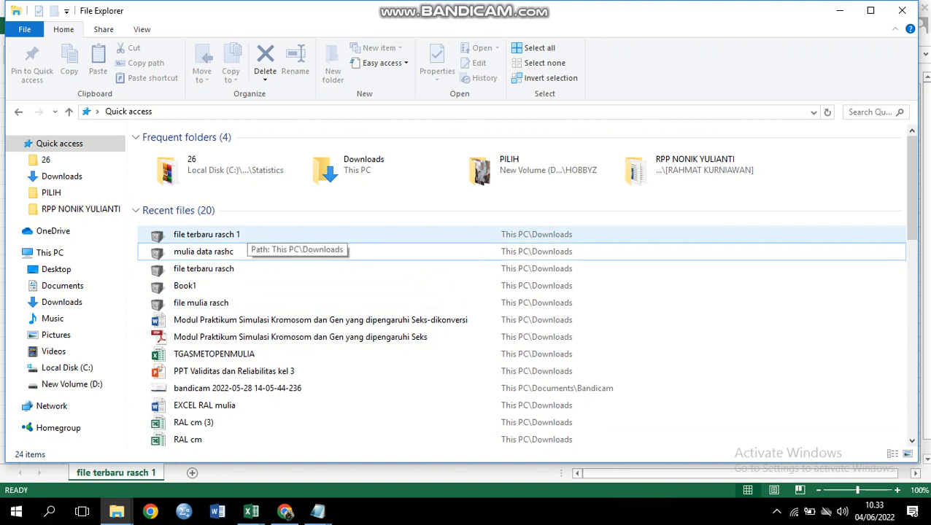
click(246, 232)
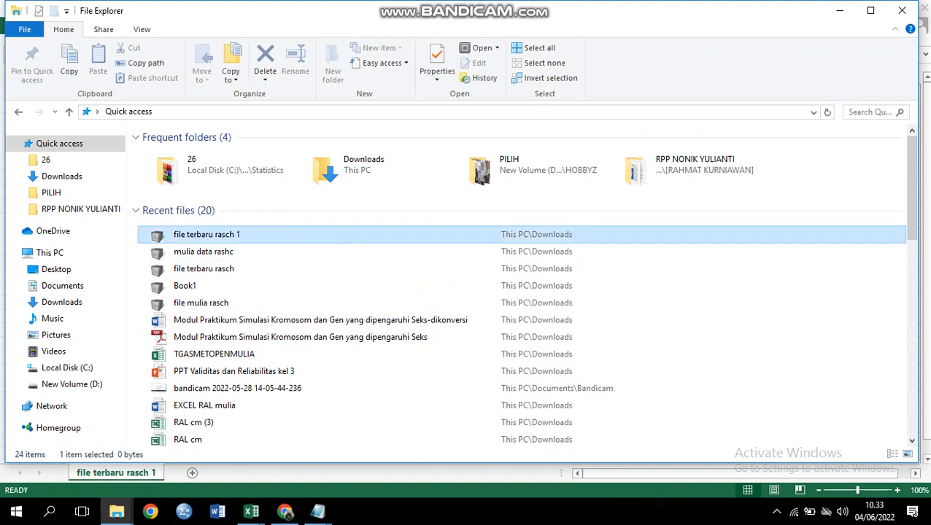
right_click(246, 232)
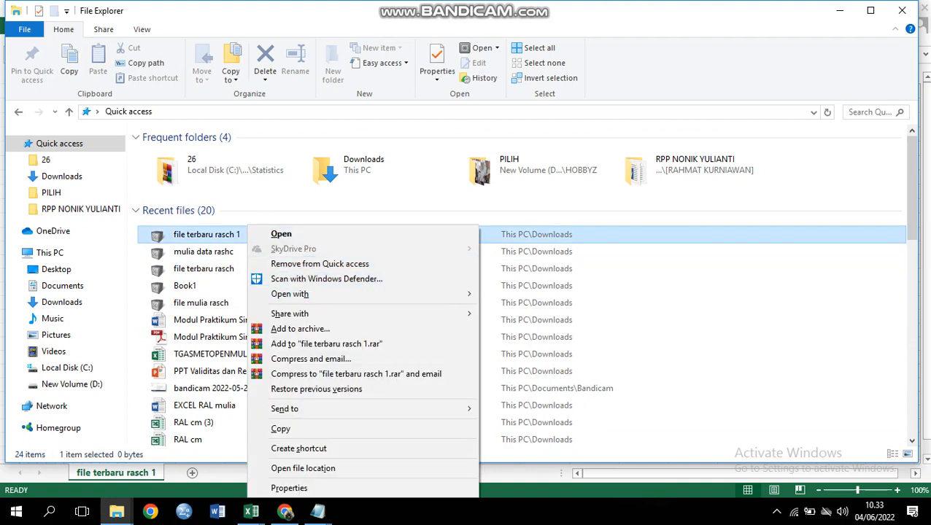
mouse_move(290, 295)
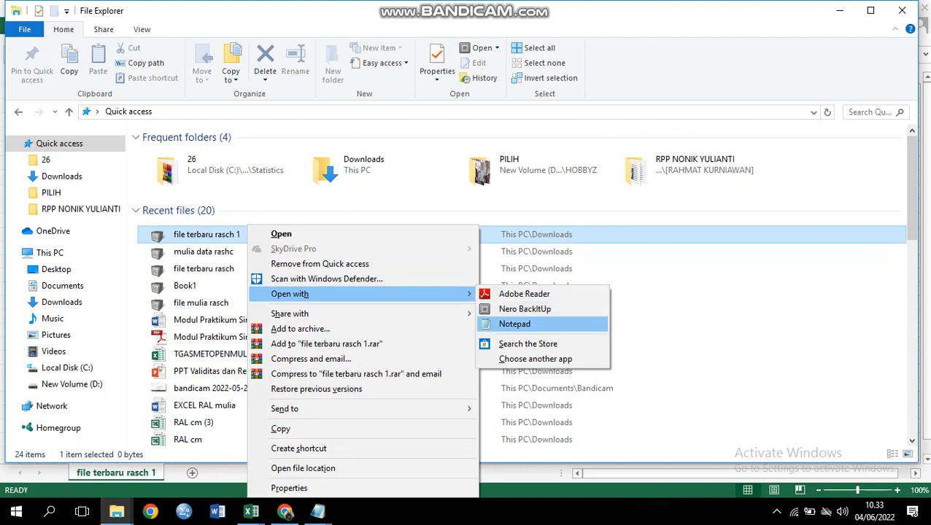
click(514, 324)
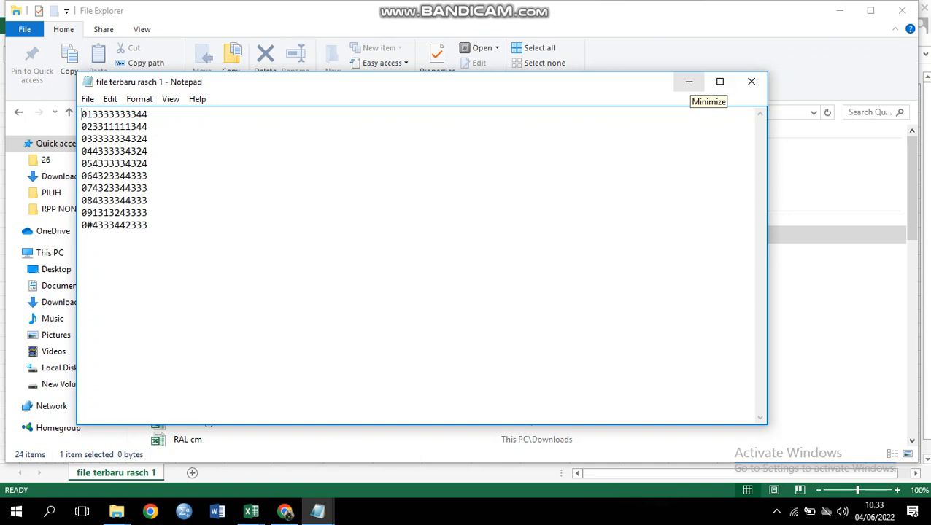
- Minimize the Notepad, File Explorer and "file terbaru rasch 1" Excel windows
click(688, 81)
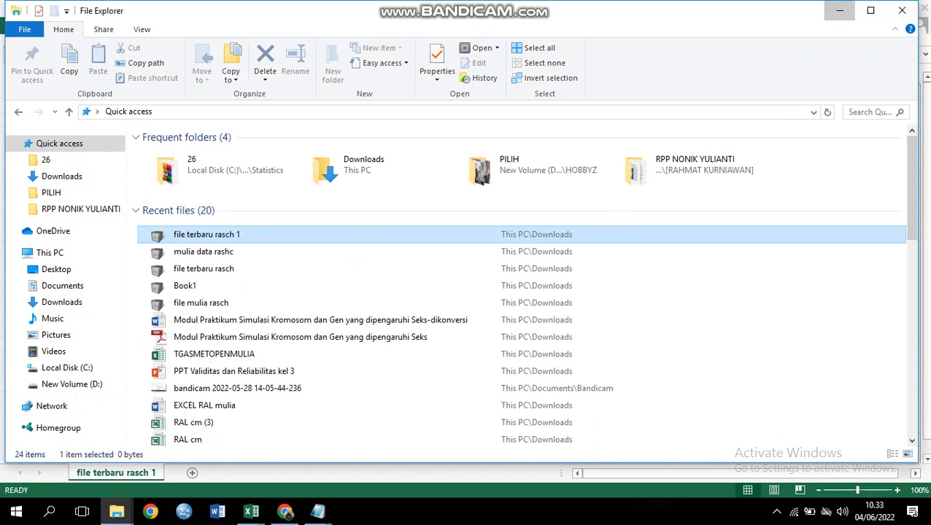
click(839, 10)
click(884, 7)
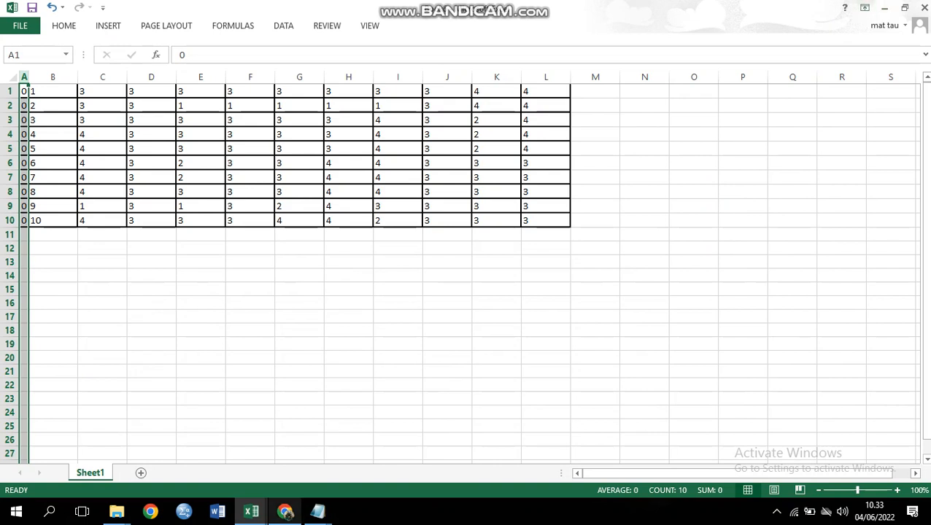
- Close the WhatsApp browser window and Book6 without saving its changes, and minimize Book1 to reach the desktop
click(284, 511)
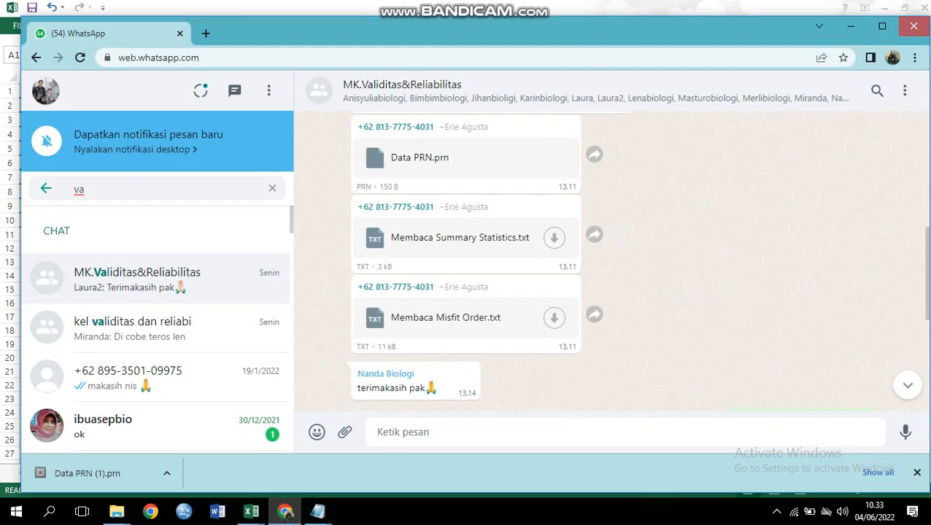
click(913, 26)
click(923, 7)
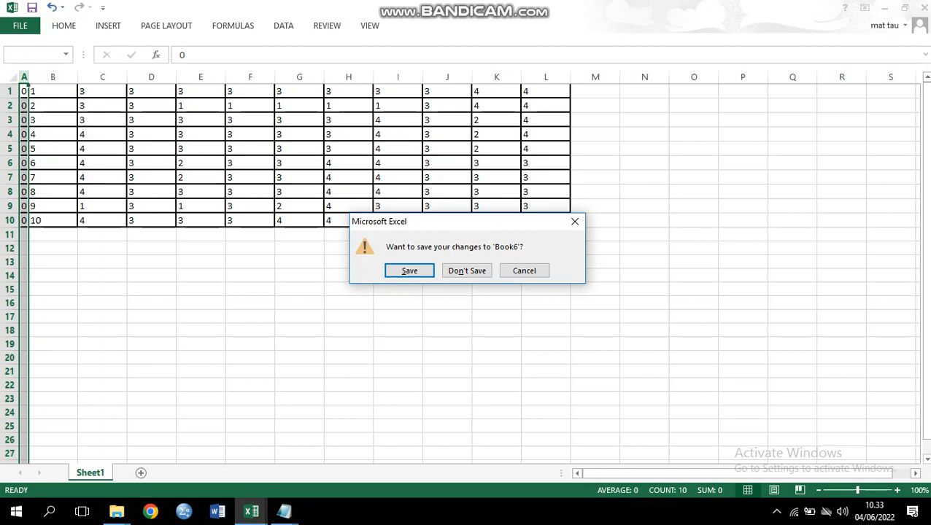
click(467, 271)
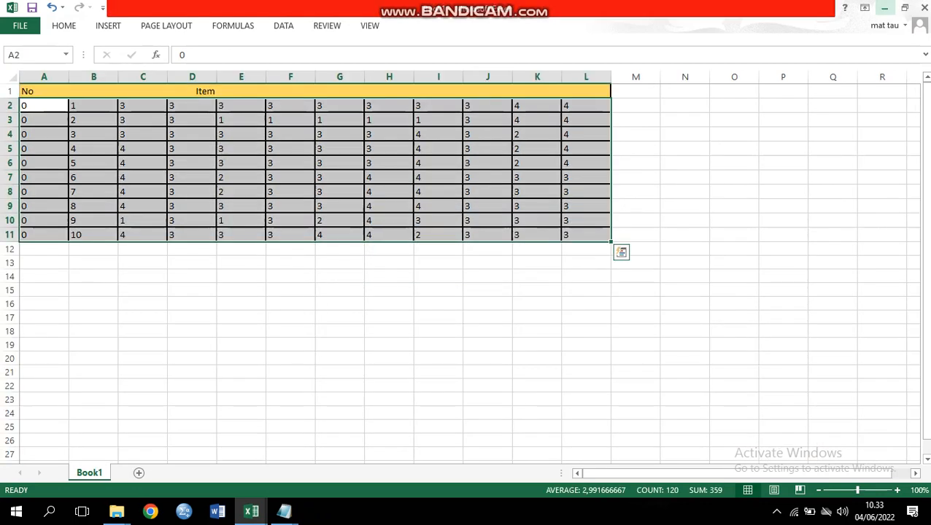
click(884, 7)
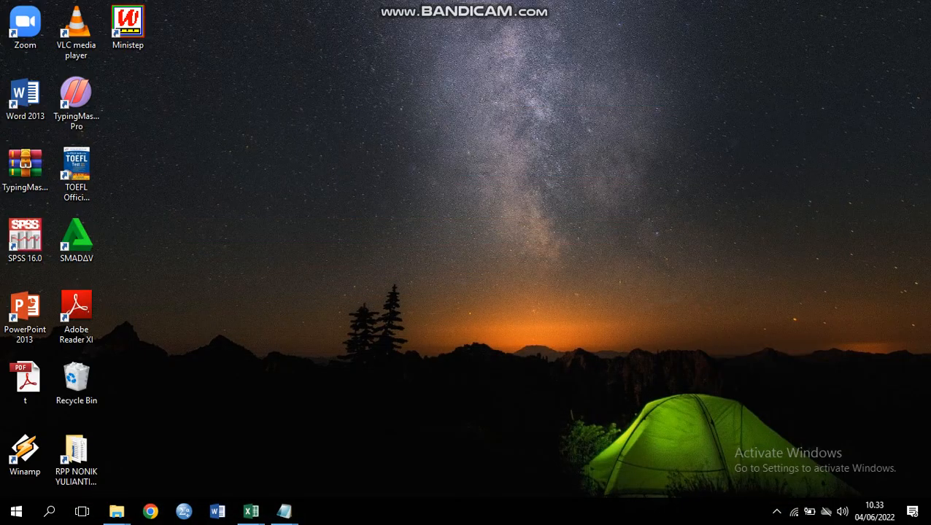
- Launch Ministep from the desktop and decline the welcome offer of help setting up the analysis
double_click(128, 28)
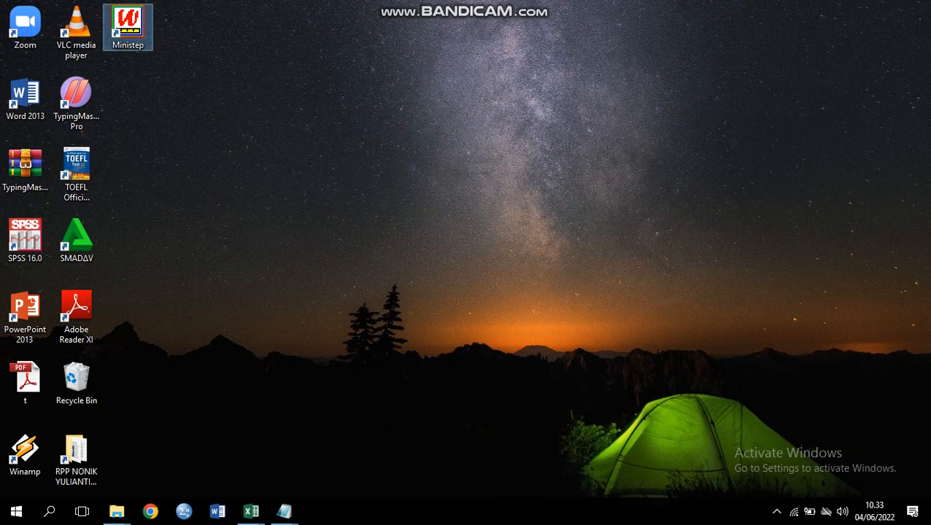
right_click(127, 23)
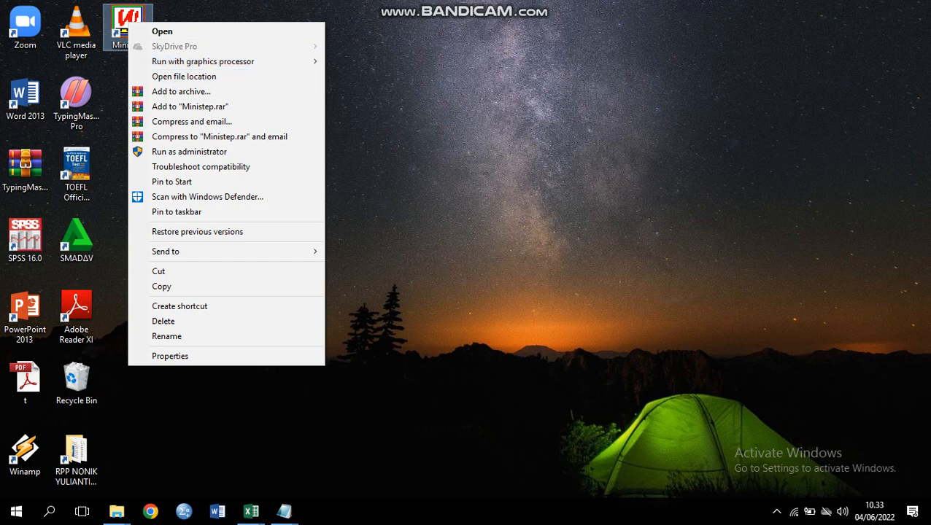
click(379, 182)
click(128, 28)
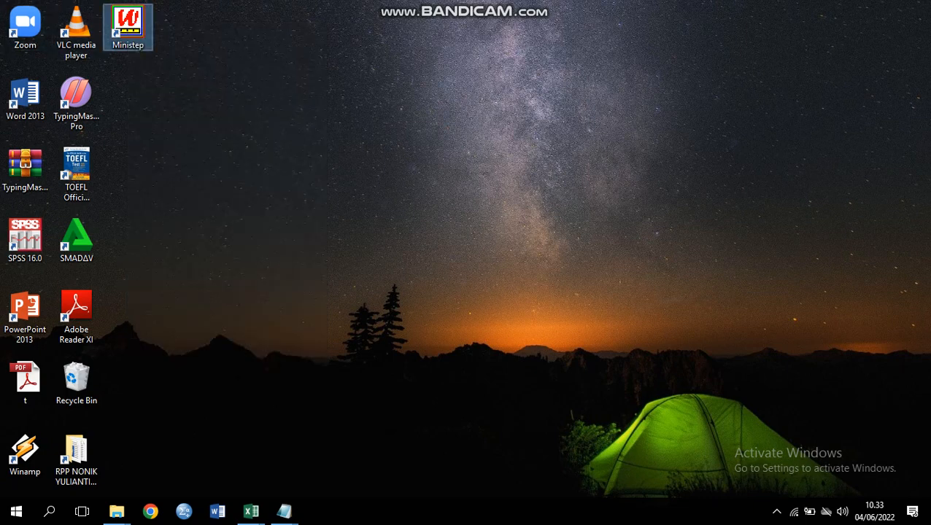
double_click(128, 28)
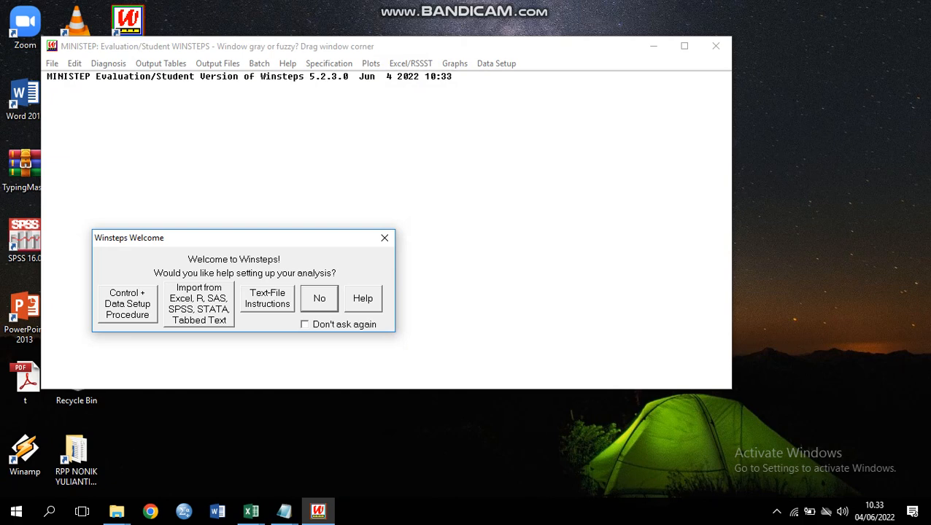
key(Return)
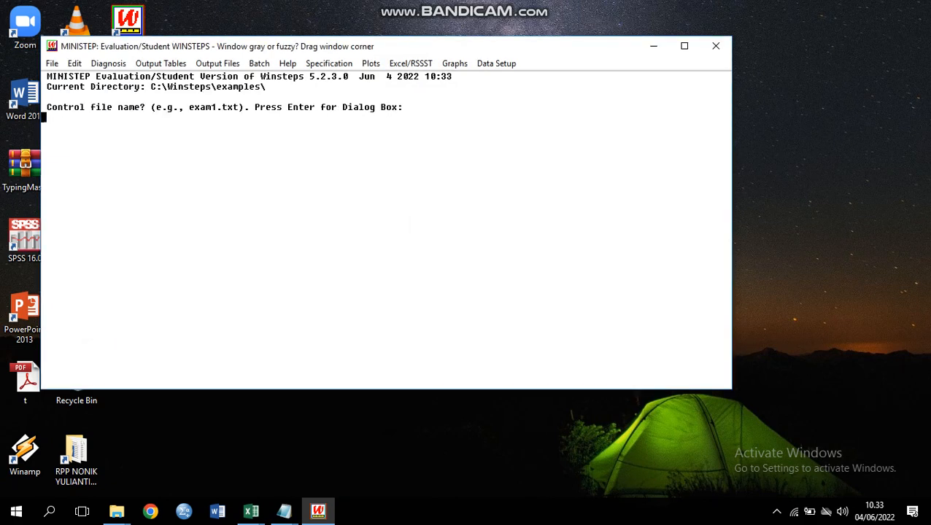
- Open "mulia data rashc" from Downloads as the control file and load it into the 32-bit Data Setup
click(52, 64)
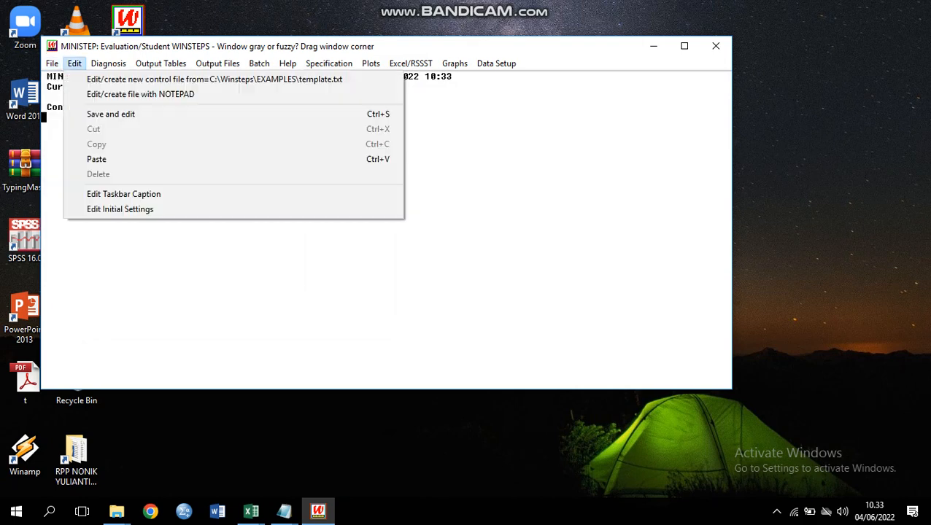
click(75, 63)
click(52, 63)
click(81, 78)
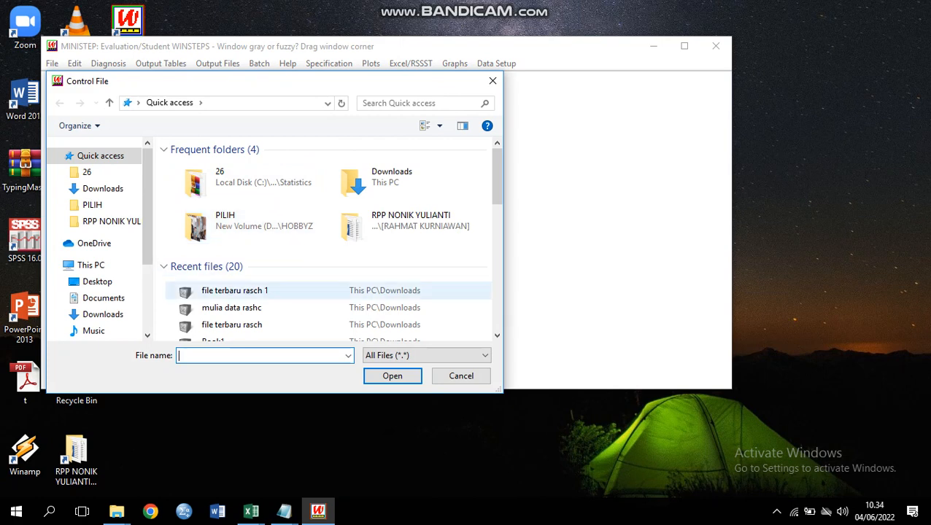
click(232, 307)
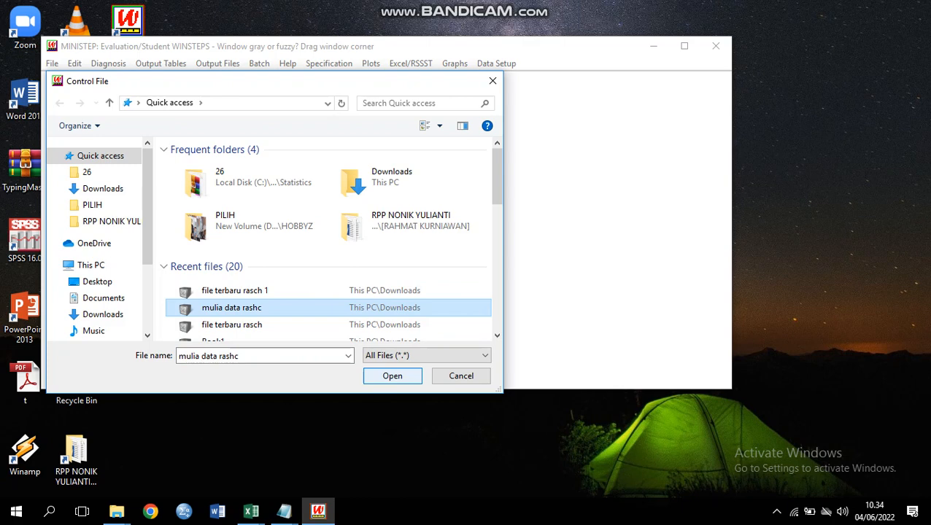
key(Return)
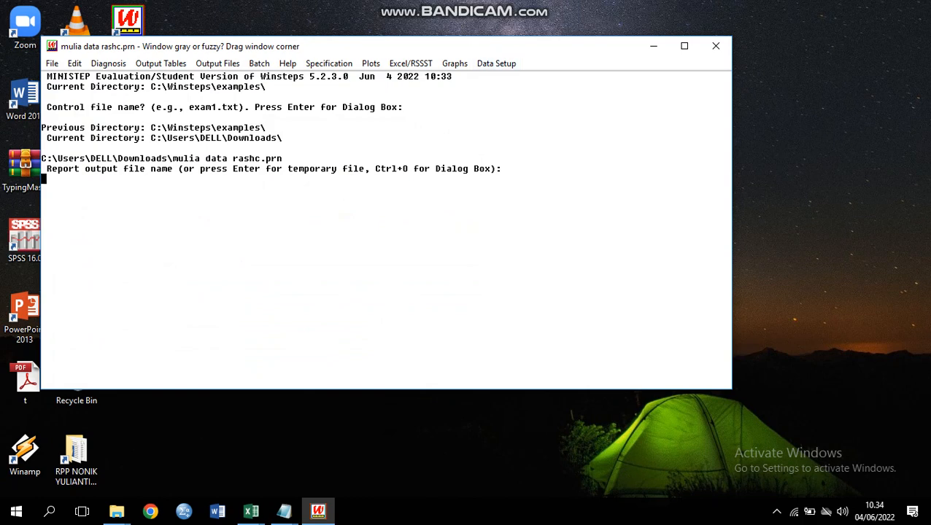
click(495, 64)
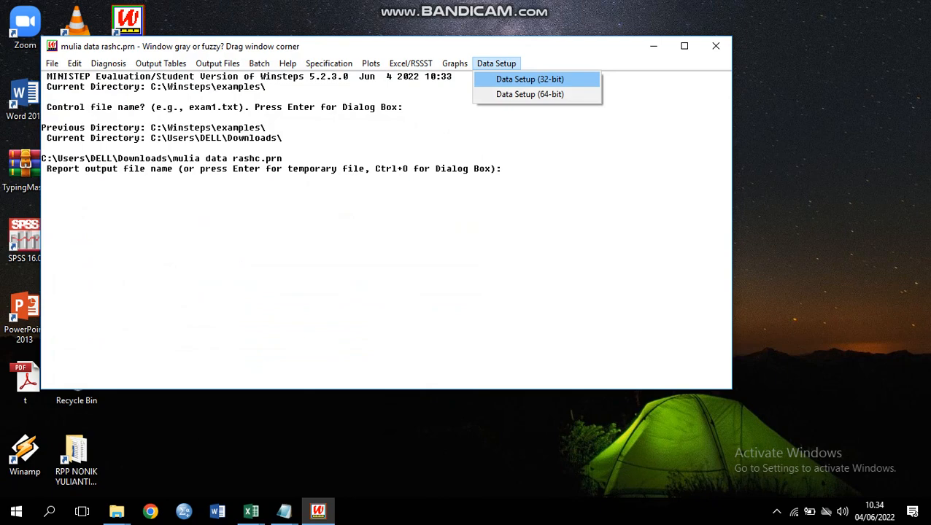
click(529, 79)
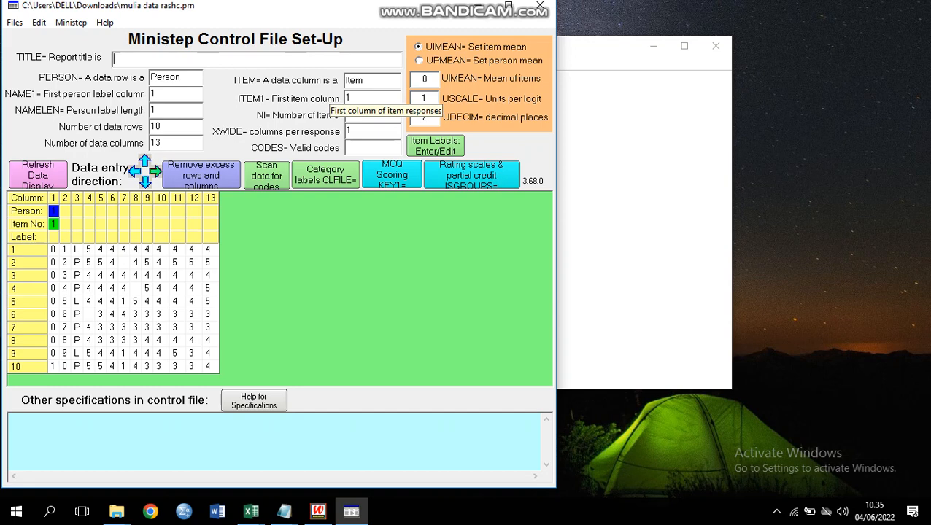
- Set the first item column to 4 and the number of items to 10, and scan the data for valid codes
click(352, 98)
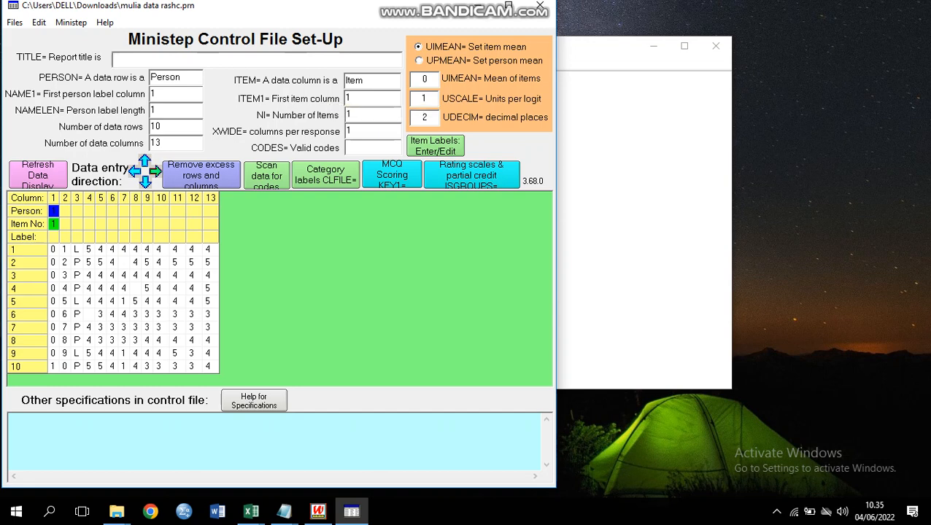
key(BackSpace)
text(4)
click(352, 115)
text(0)
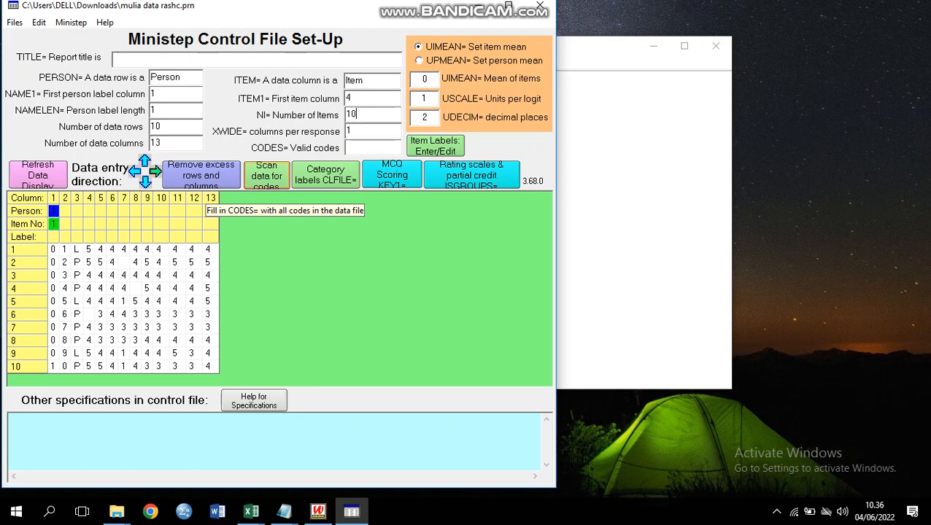
click(266, 175)
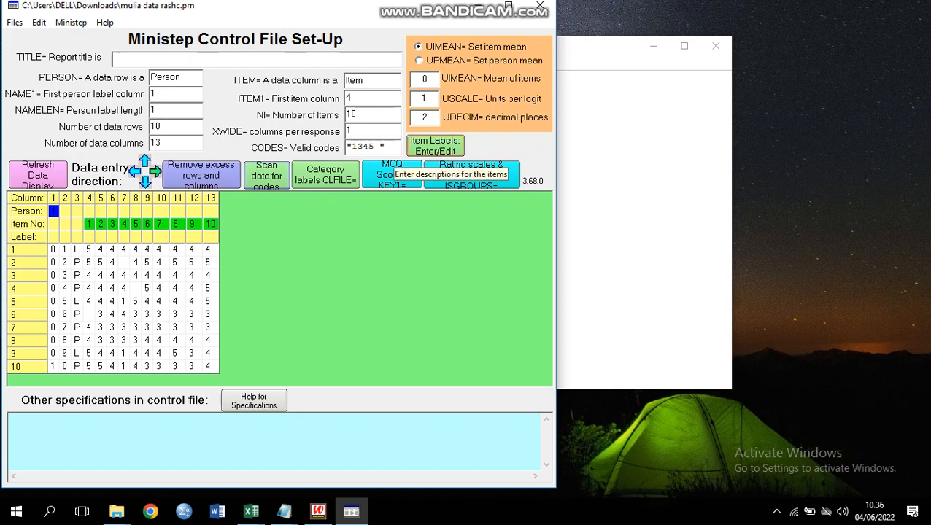
- Open the item labels editor and label items 1 to 5 as R1, R2, R3, R4 and R5
click(435, 146)
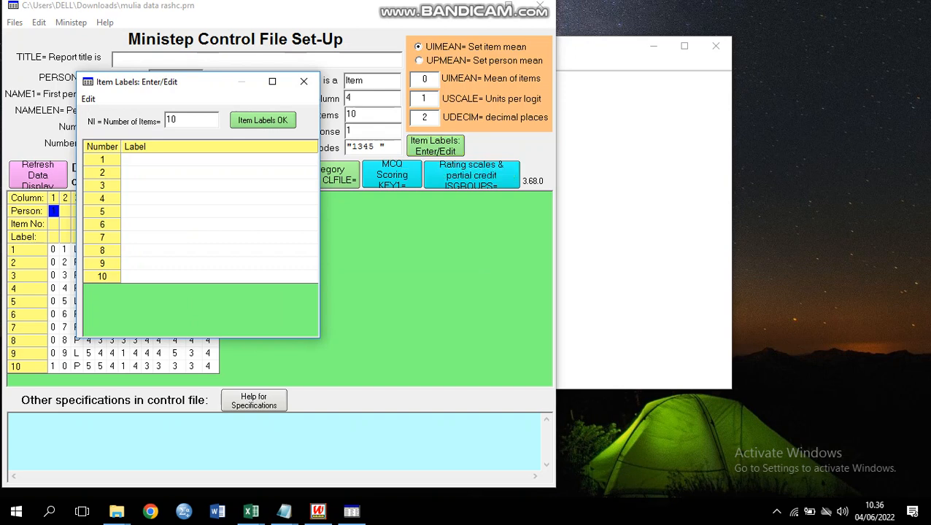
click(161, 159)
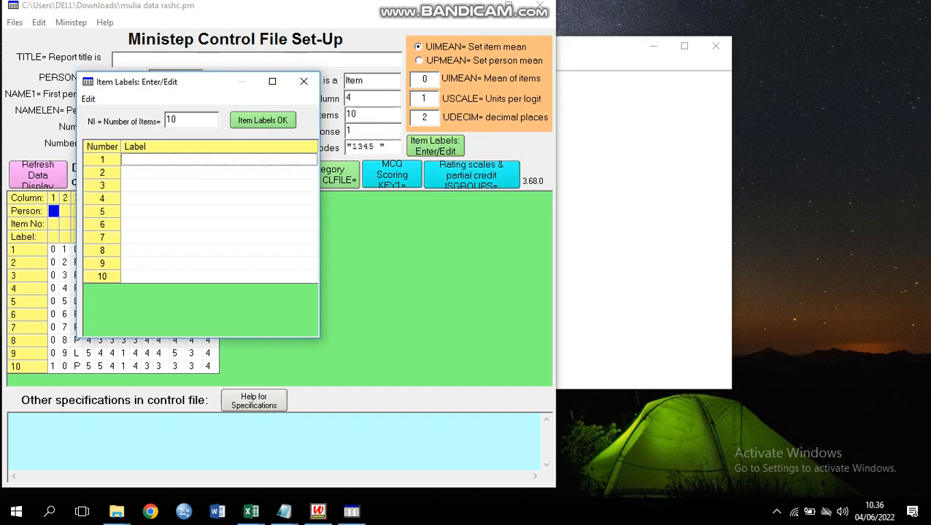
text(s)
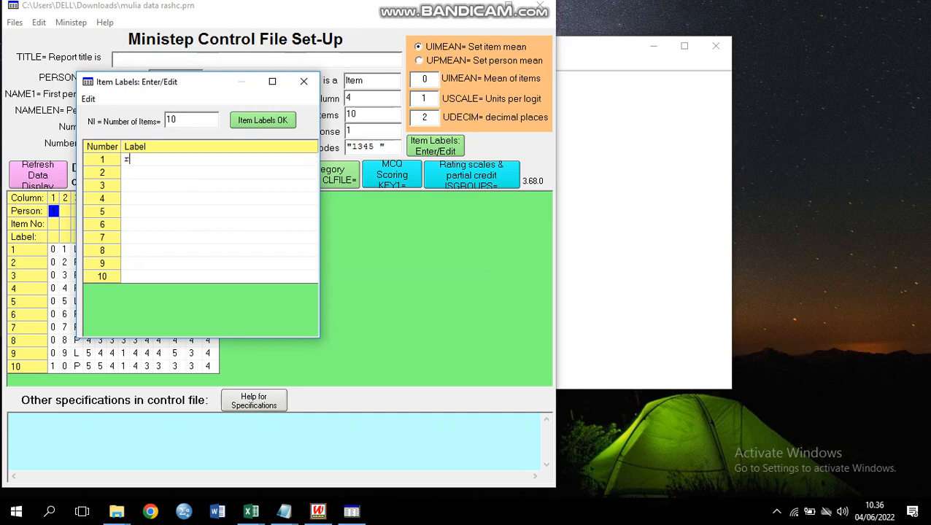
key(BackSpace)
text(R1)
key(Return)
text(R2)
key(Return)
text(R3)
key(Return)
text(R4)
key(Return)
text(5)
key(BackSpace)
text(R5)
- Label items 6 to 10 as R6, R7, R8, R9 and R10, and accept the item labels
click(219, 224)
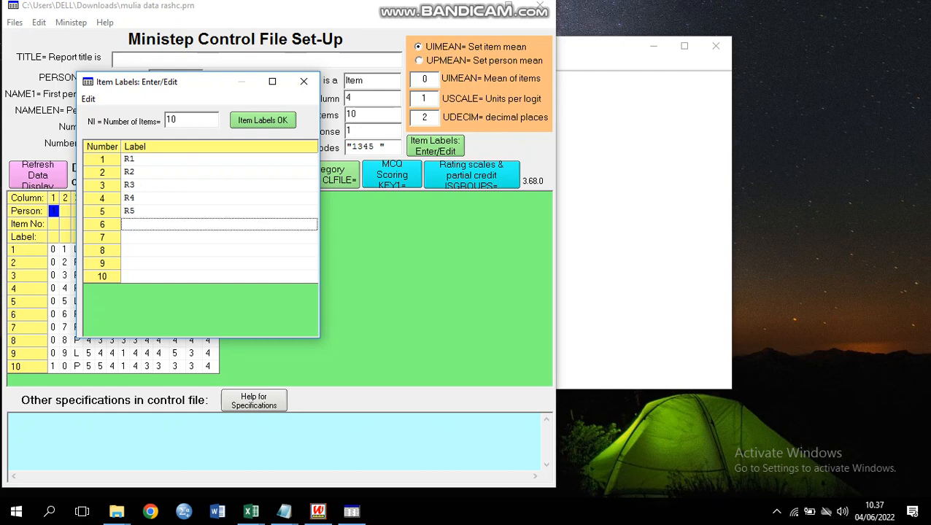
text(R6)
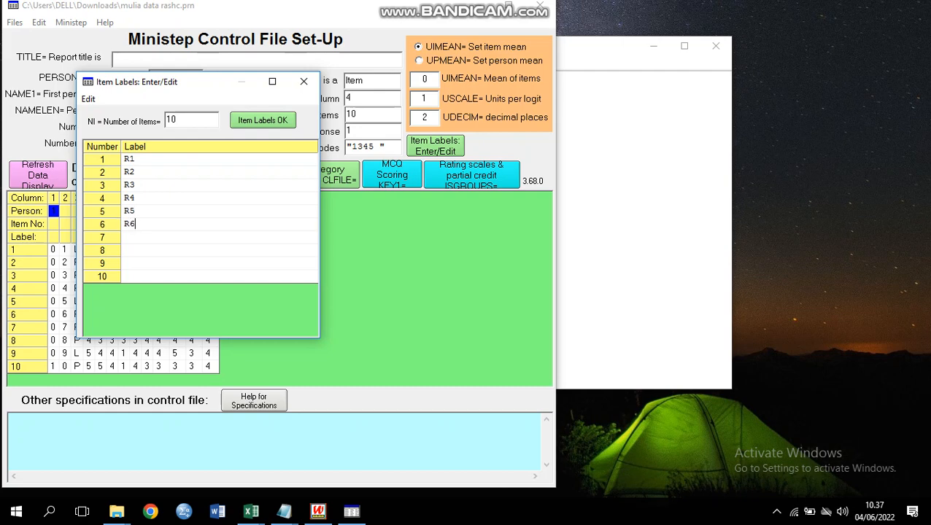
click(219, 237)
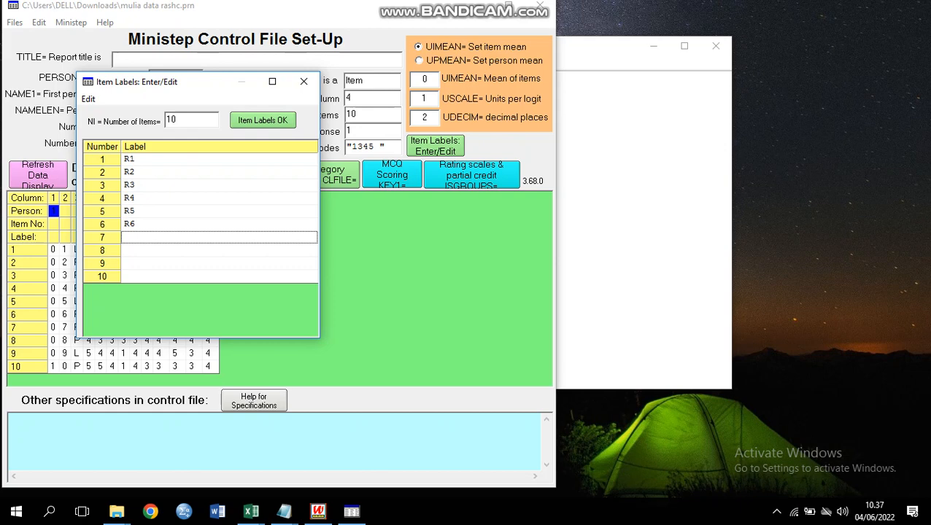
text(R7)
key(Return)
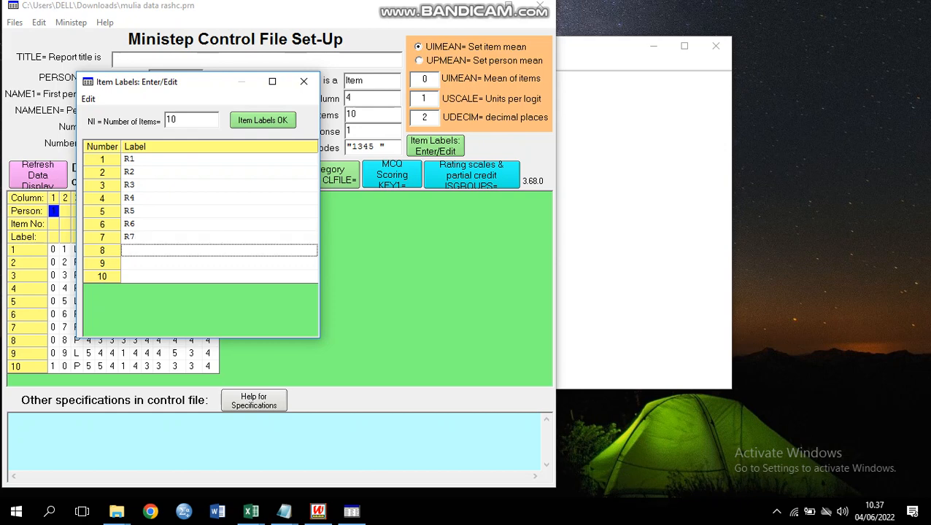
text(R8)
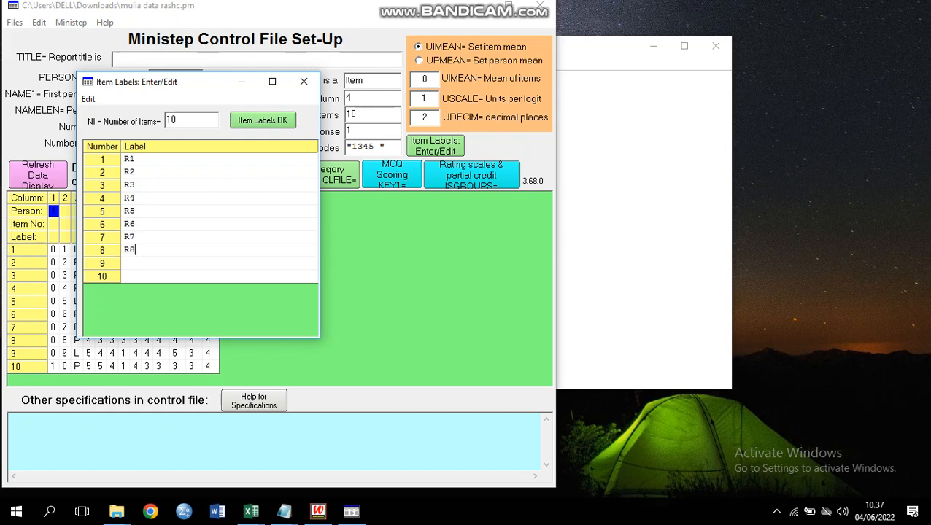
key(Return)
text(R9)
key(Return)
text(R10)
key(Return)
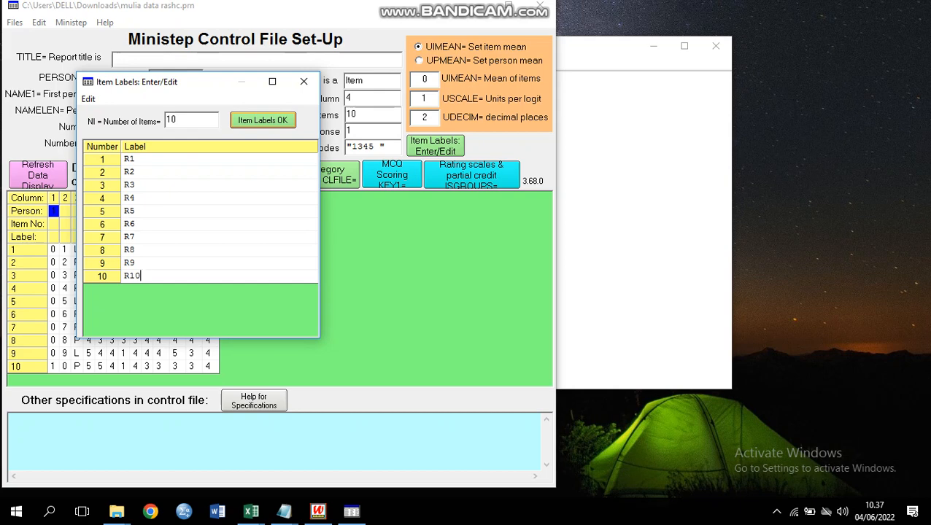
click(263, 120)
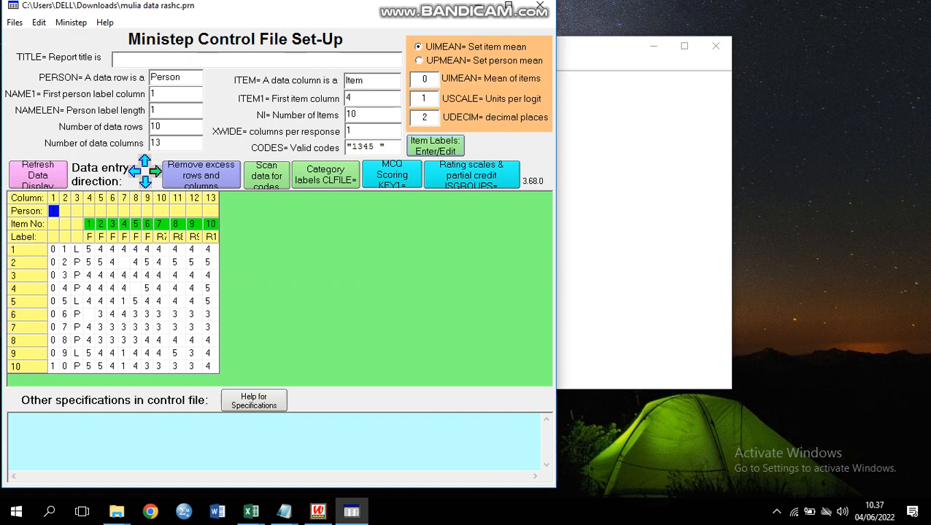
- Save the control with data file as "mulia data rashc" in Downloads and run its analysis with a temporary report output file
click(71, 22)
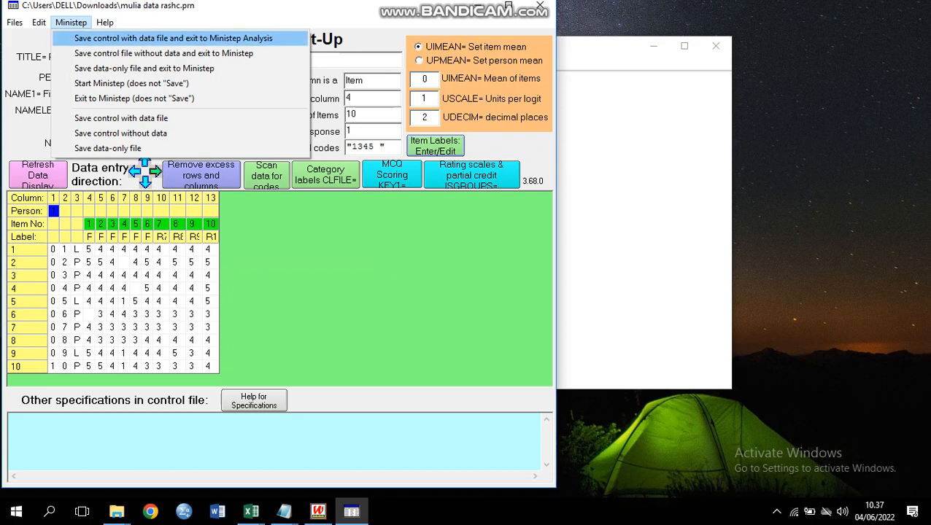
click(173, 38)
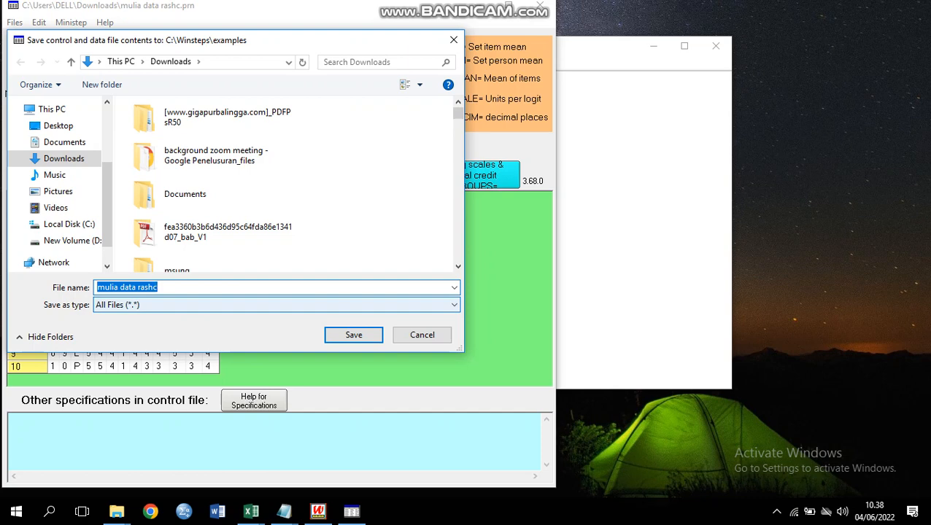
key(Return)
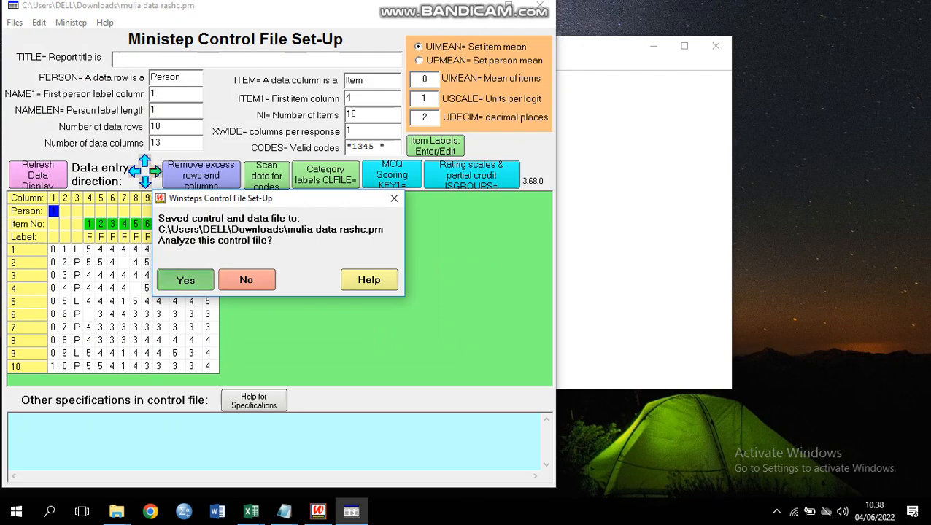
key(Return)
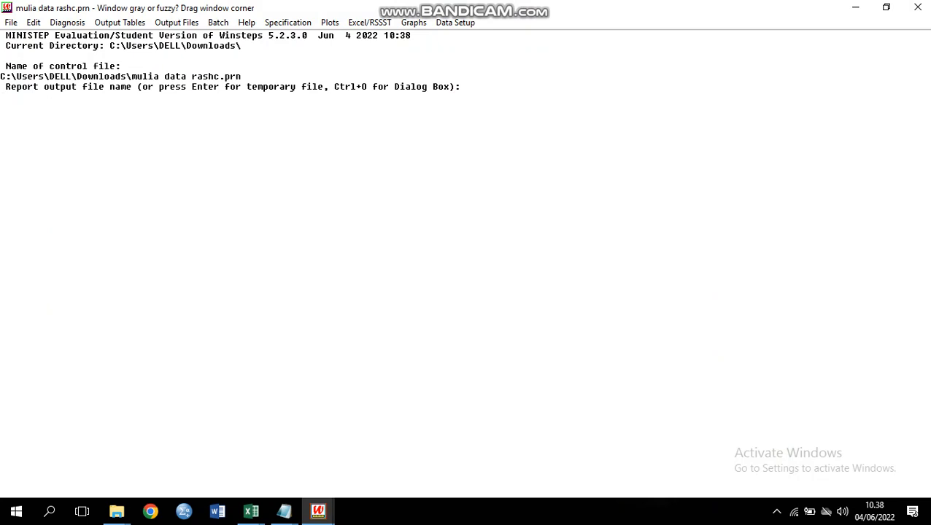
key(Return)
key(Return)
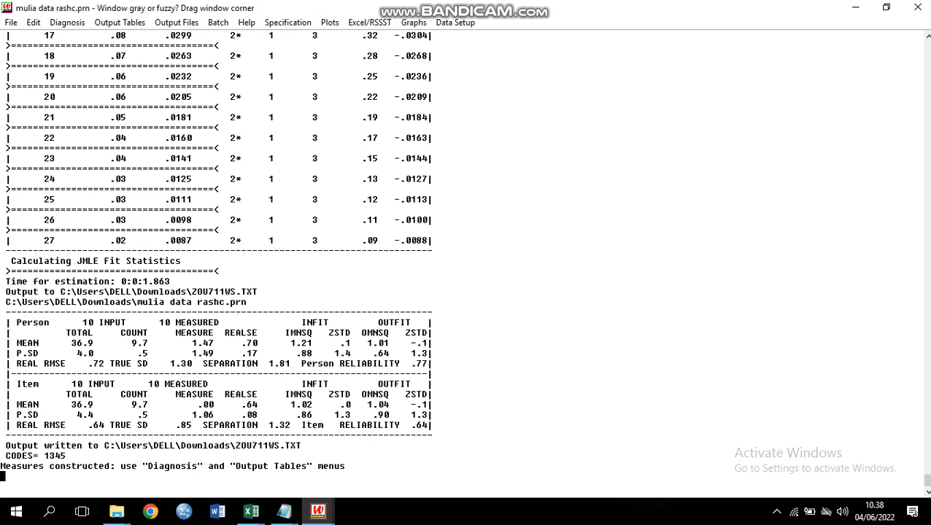
- Generate output table 3.1 Summary statistics and maximize its Notepad window
click(120, 22)
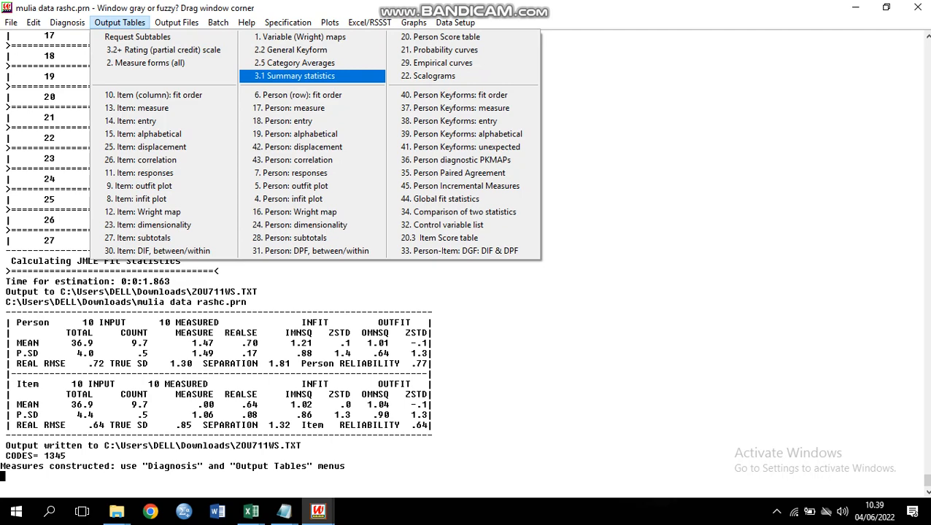
click(295, 76)
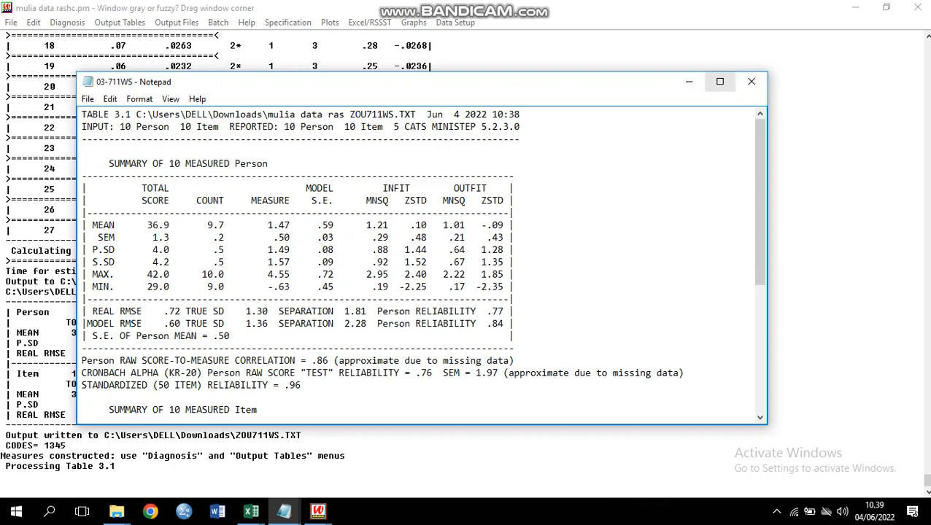
click(719, 82)
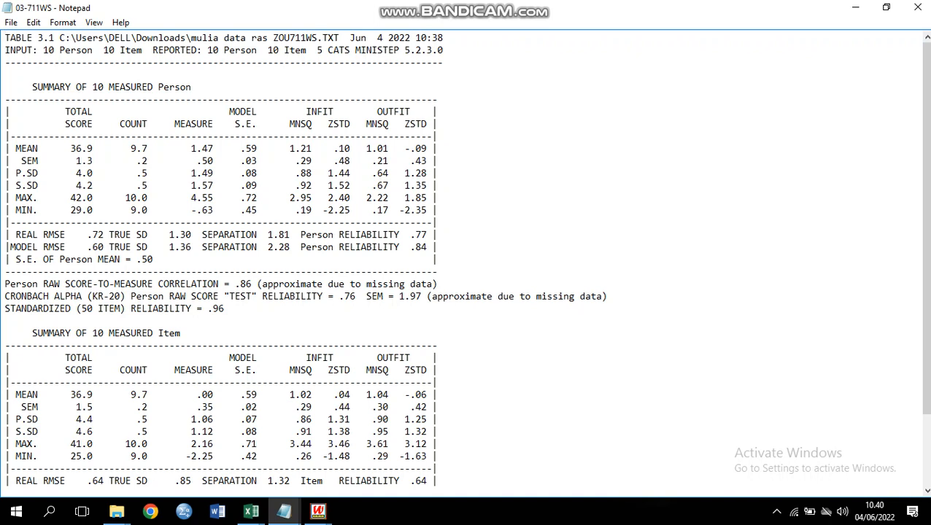
- Add the note "(cukup reliabel)" at the end of the REAL RMSE line in the person summary
click(438, 235)
text((CU)
key(BackSpace)
key(BackSpace)
key(BackSpace)
text(cukup)
key(BackSpace)
key(BackSpace)
key(BackSpace)
key(BackSpace)
key(BackSpace)
text((cukup reliabel))
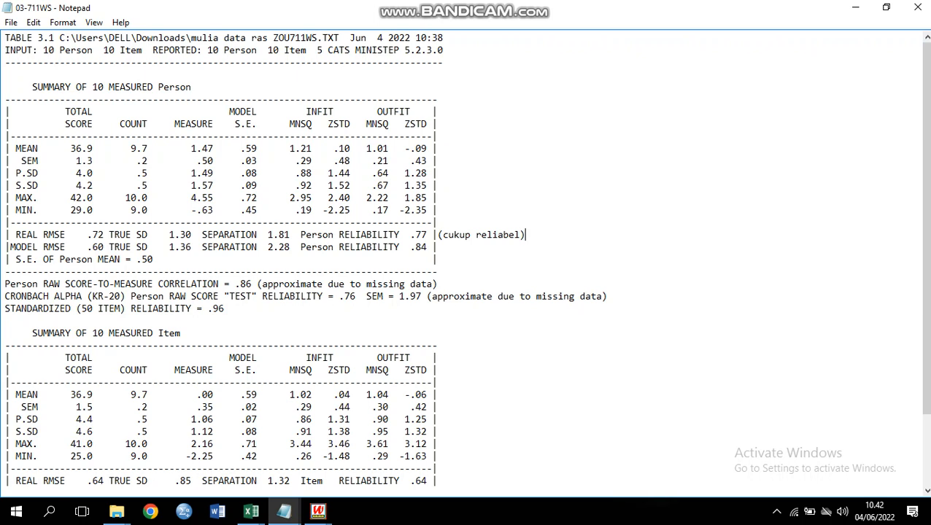
- Append "artinya reliabilitas cukup konsisten" to the end of the Cronbach Alpha line
click(606, 296)
text(artinya reliabilitas)
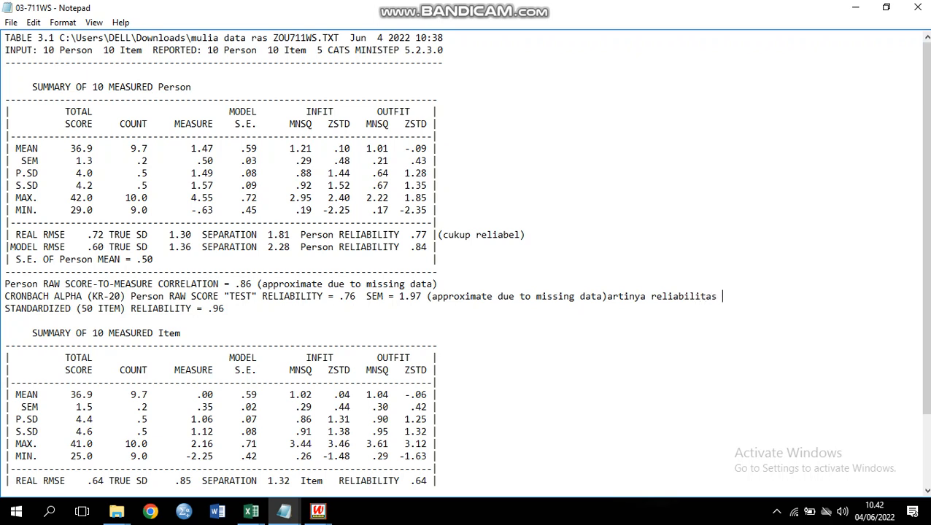
text( cukup konsisten)
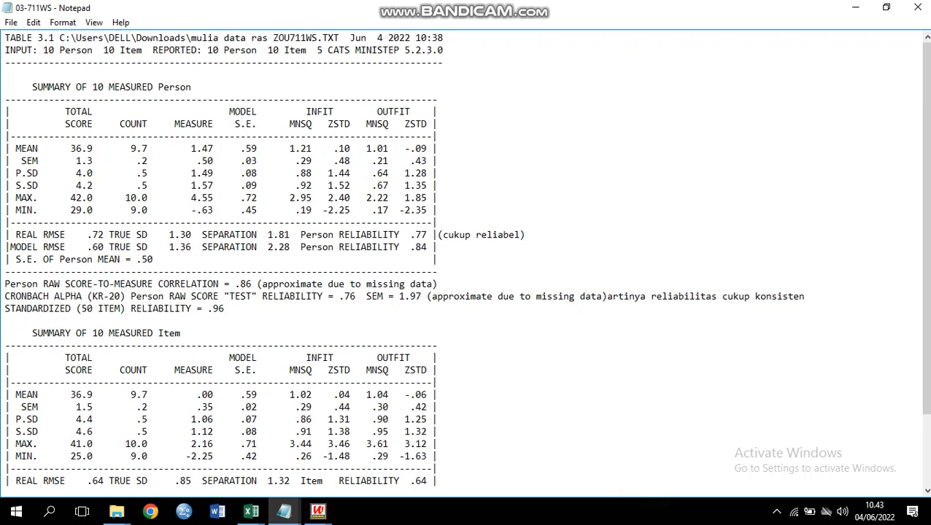
- Append "dimana kualitas abntara interaksi person dengan item itu hasilnya cukup bagus" to the note on the Cronbach Alpha line
text(dimana ku)
text(alitas ab)
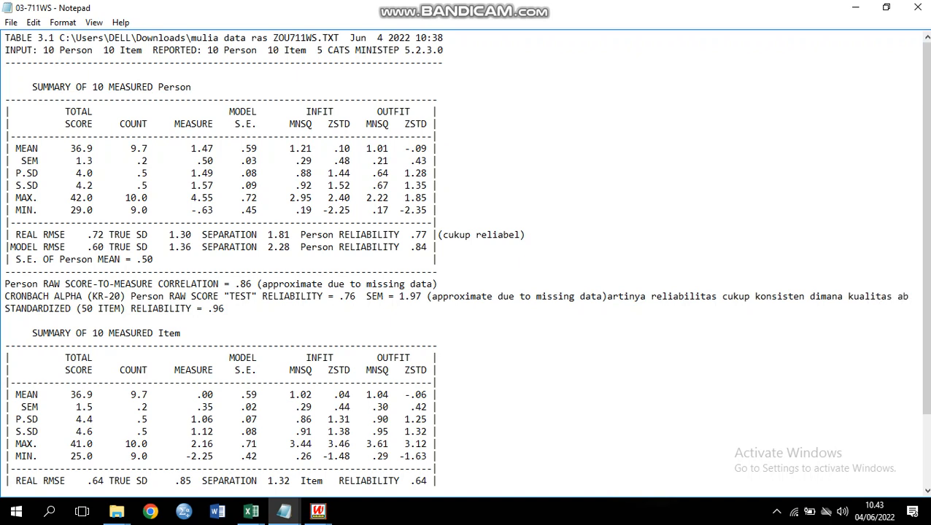
text(ntara)
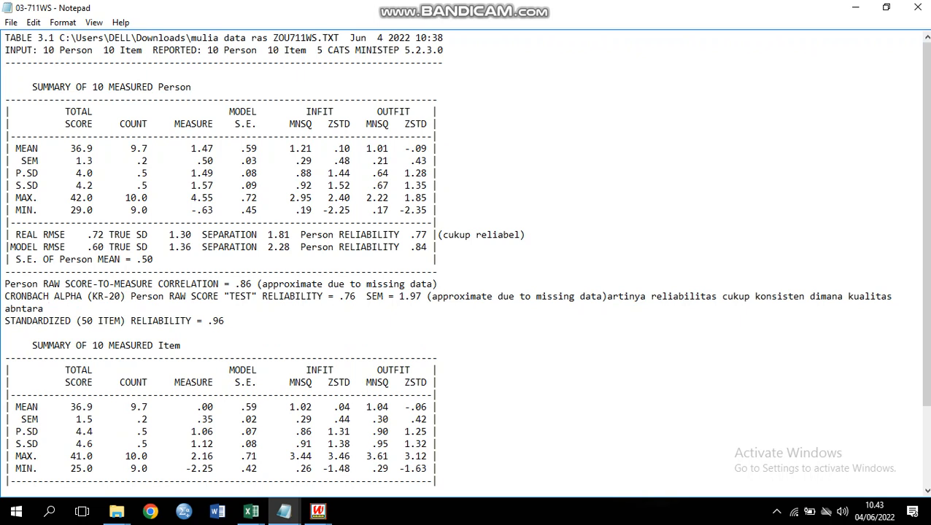
text( interaksi person )
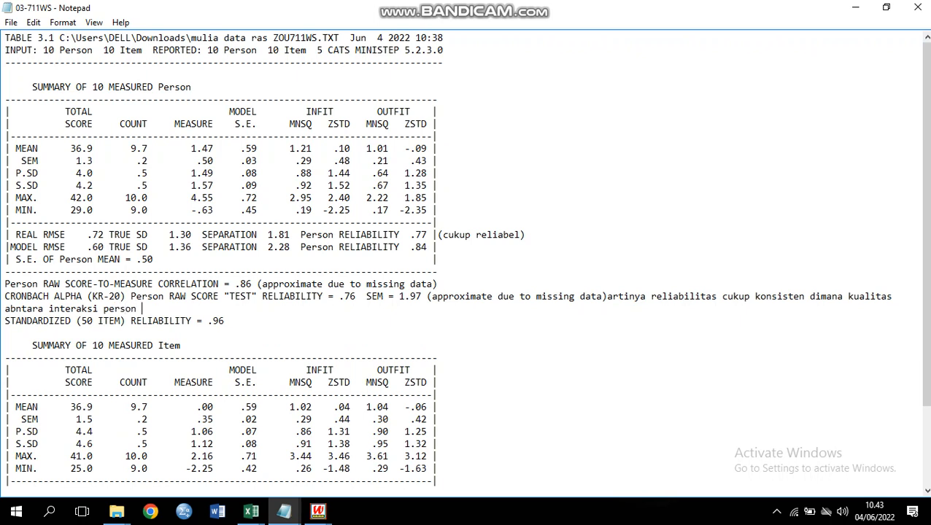
text(de)
text(ngan)
text( item )
text(u)
text(tu ha)
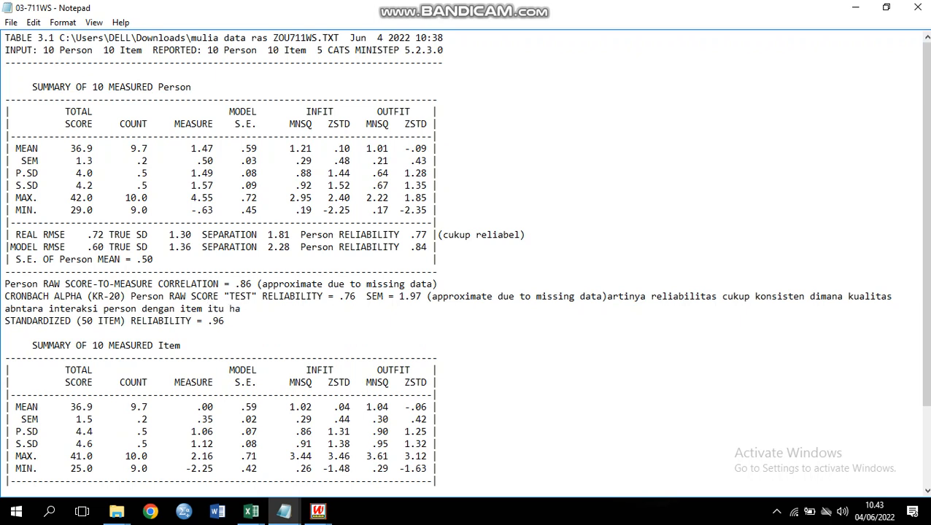
text(silnya cukup bagus)
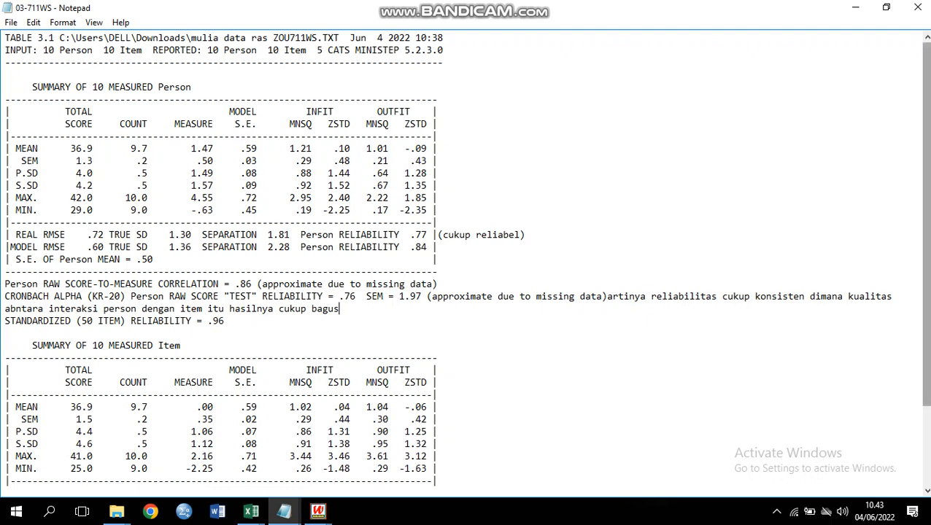
- Add the note "tidak reliabel" at the end of the REAL RMSE line in the item summary
scroll(466, 258, down, 3)
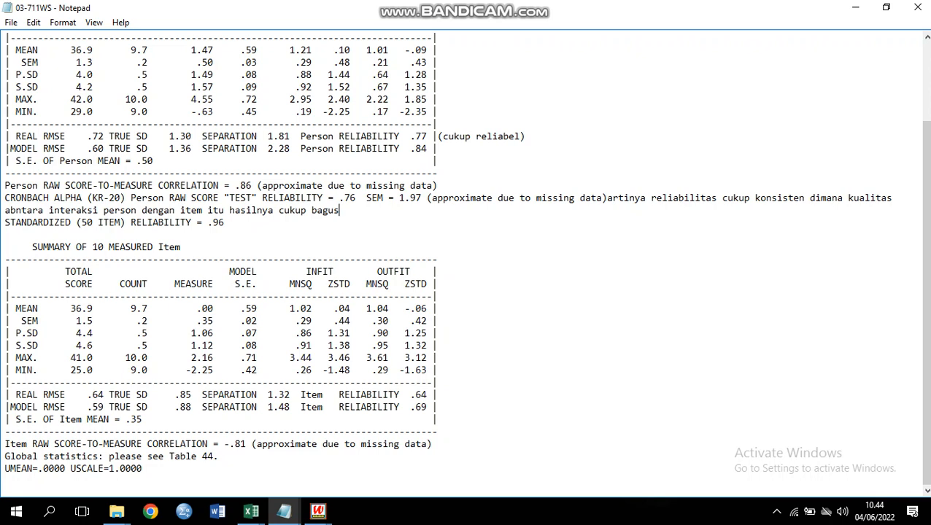
click(438, 395)
text(tidak riliabel)
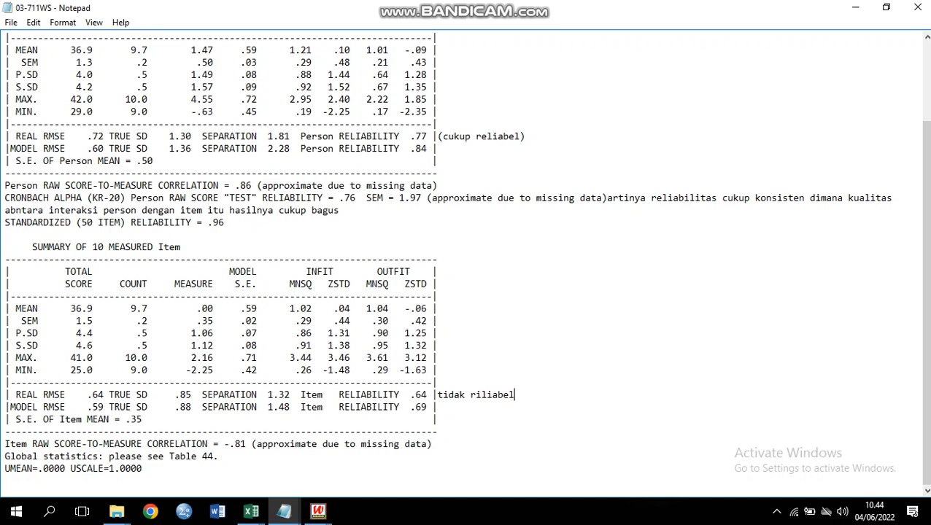
key(BackSpace)
key(BackSpace)
key(BackSpace)
key(BackSpace)
key(BackSpace)
key(BackSpace)
key(BackSpace)
text(eliabel)
- Generate output table 10 Item (column): fit order from Ministep, maximize its Notepad window and look through its tables
click(855, 7)
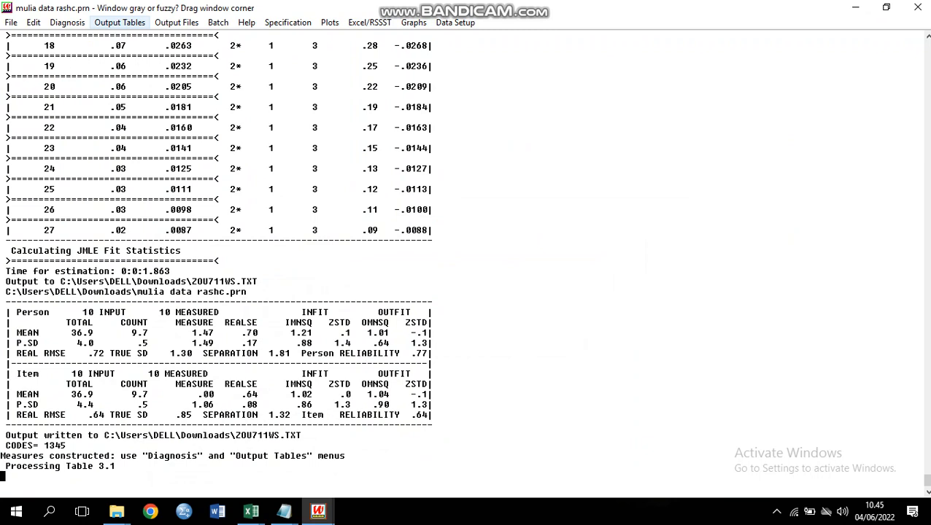
click(120, 22)
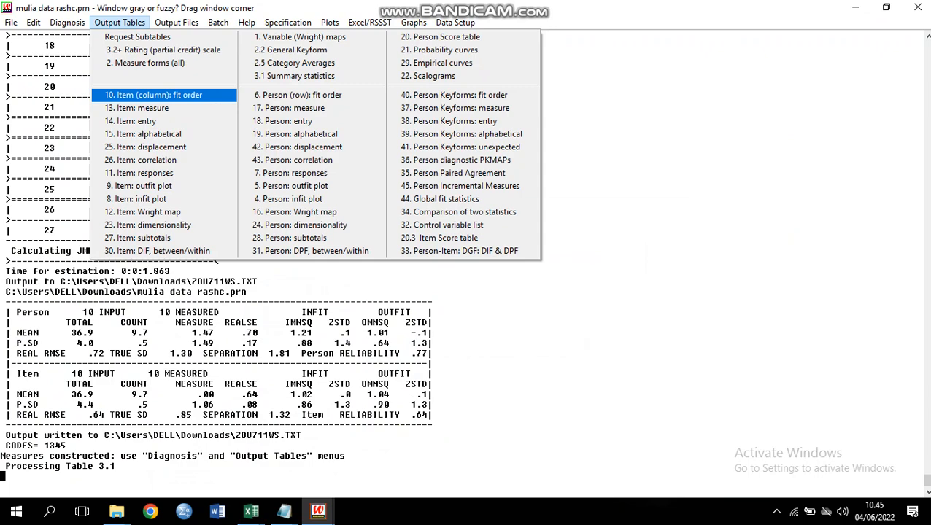
click(153, 94)
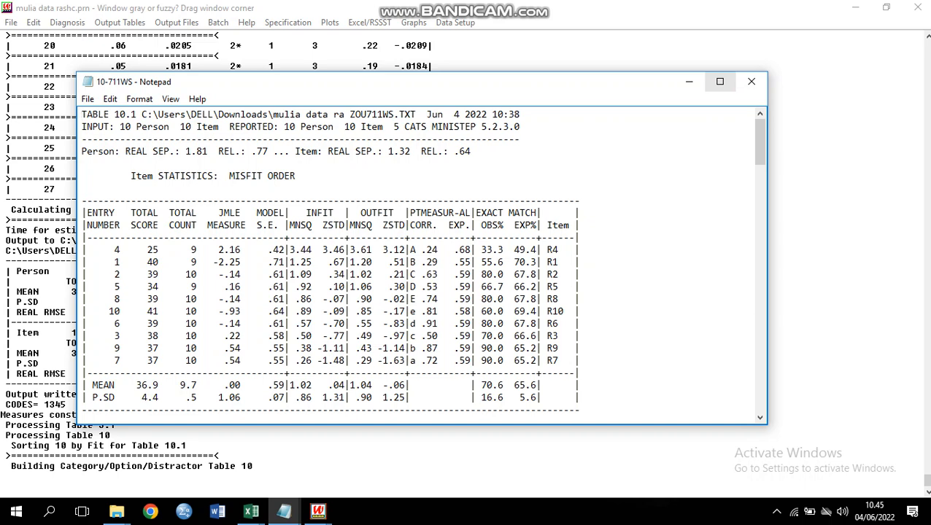
click(719, 80)
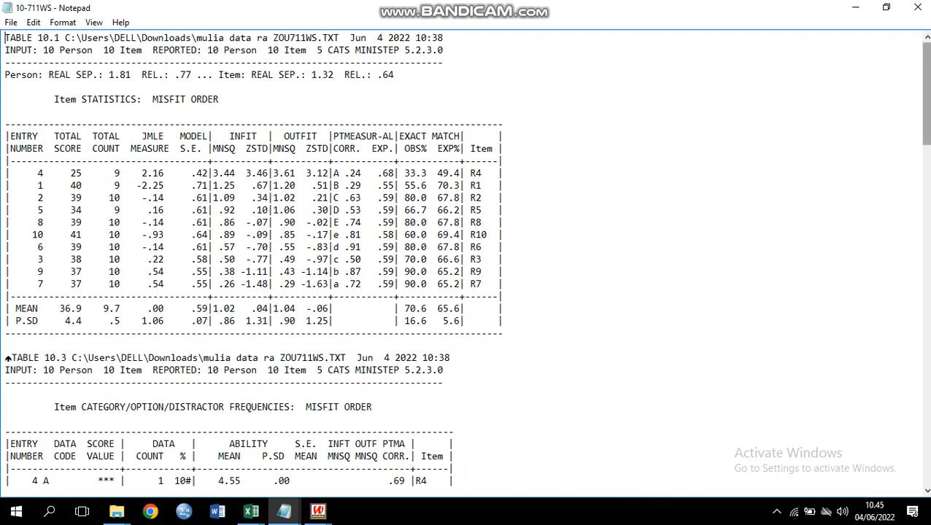
scroll(466, 263, down, 20)
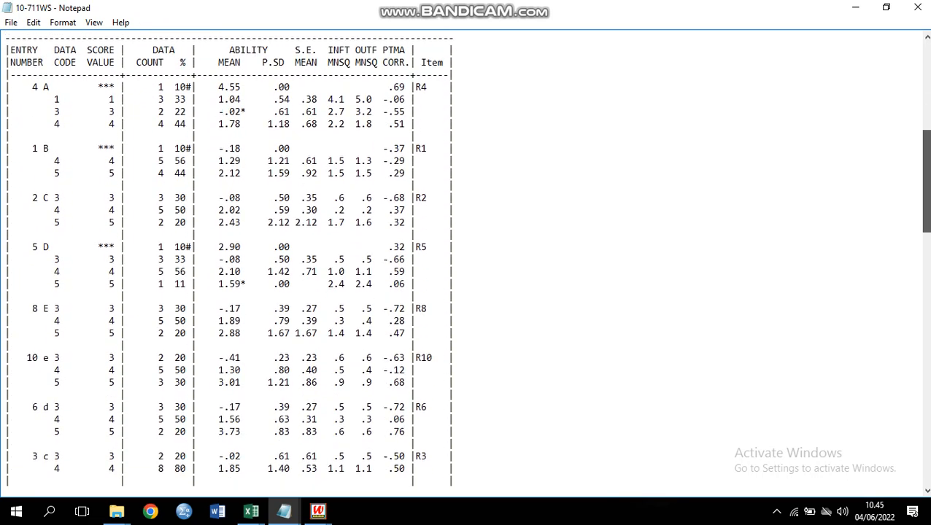
scroll(465, 263, down, 8)
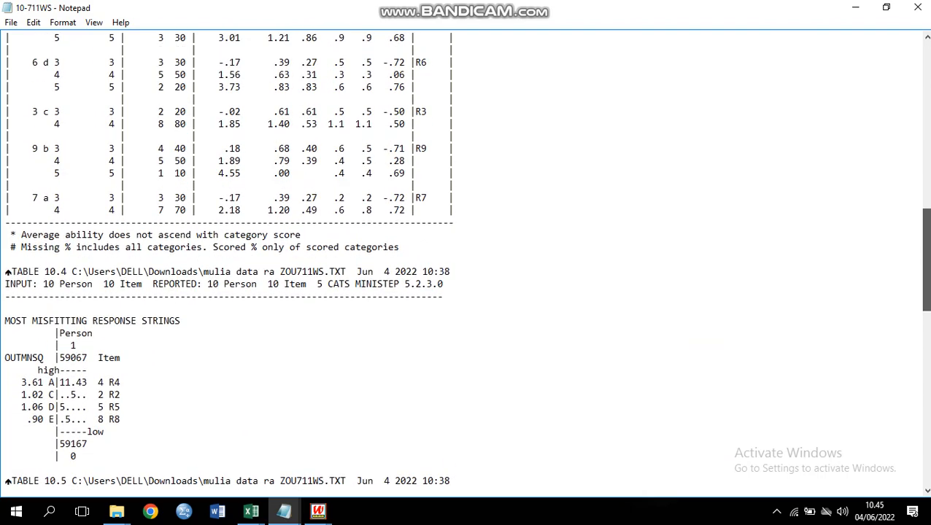
scroll(466, 262, down, 7)
scroll(465, 262, up, 20)
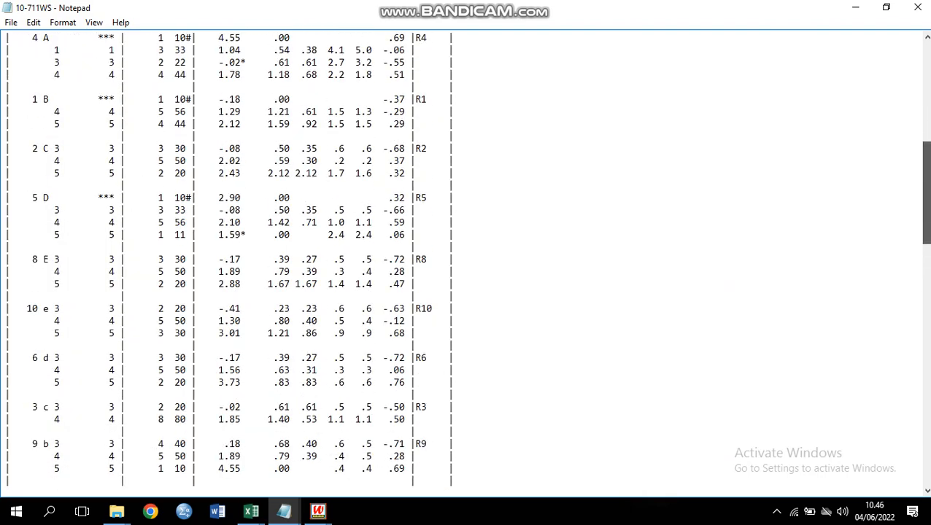
scroll(466, 263, up, 7)
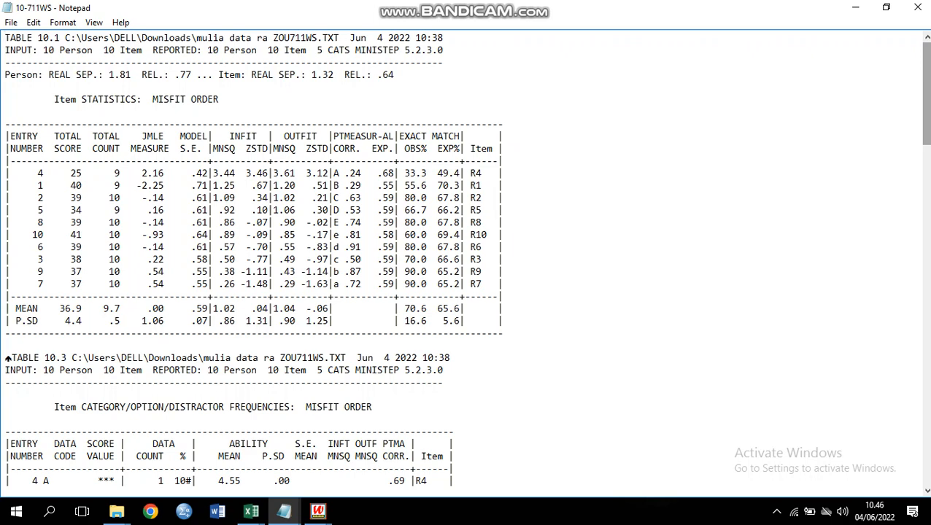
- Add the note "tidak valid karena nilai MNSQ dan ZSTD melebihi ambang batas" at the end of item R4's row in Table 10.1
scroll(466, 257, down, 1)
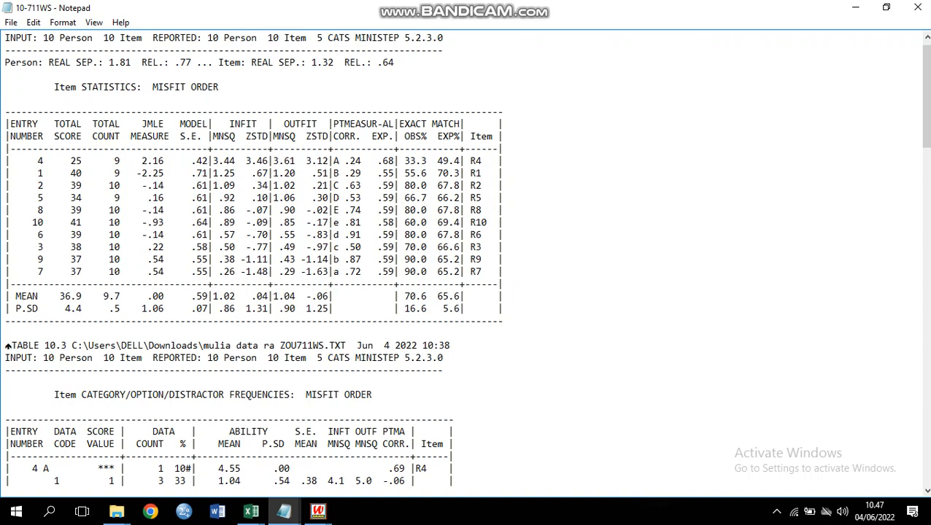
mouse_move(503, 6)
text(tidak valid karena)
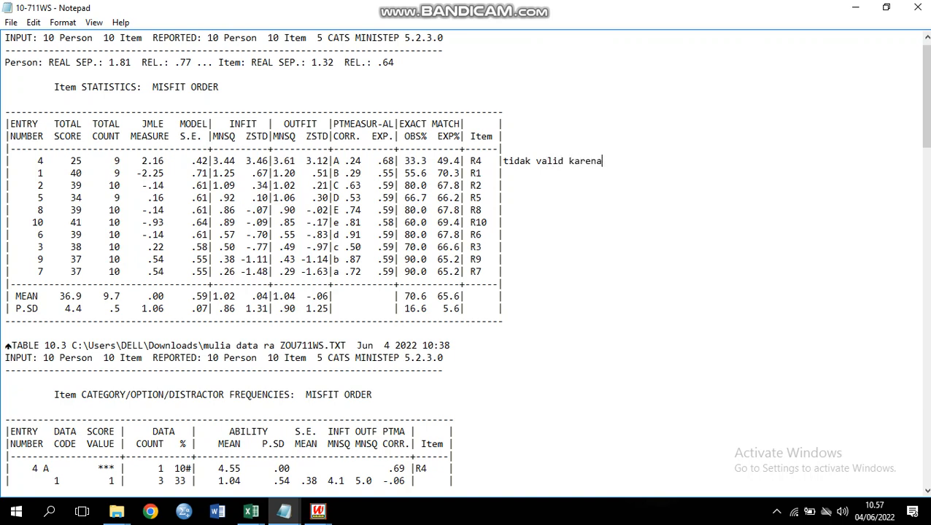
text( mel)
key(BackSpace)
key(BackSpace)
key(BackSpace)
text(nilai mnsq)
key(BackSpace)
key(BackSpace)
key(BackSpace)
key(BackSpace)
text(MNSQ dan)
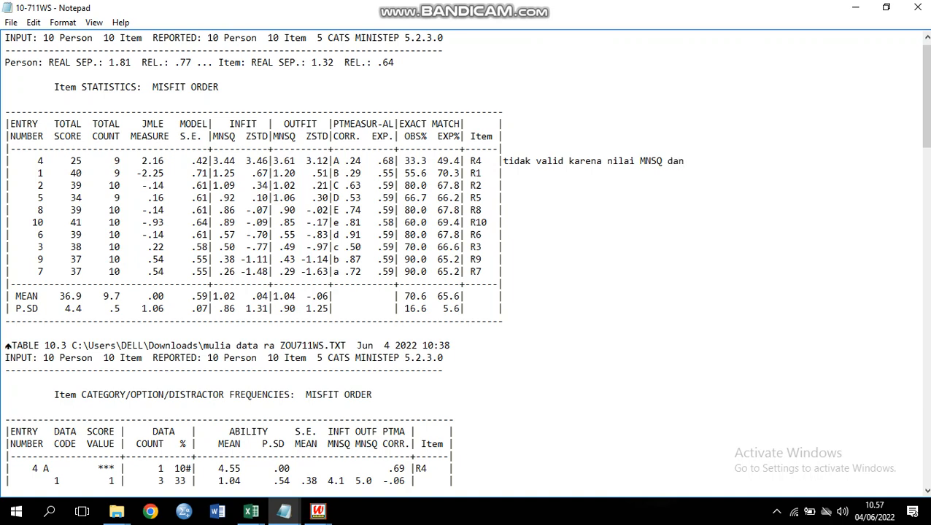
text( S)
key(BackSpace)
text(ZSTD MELE)
text(IH)
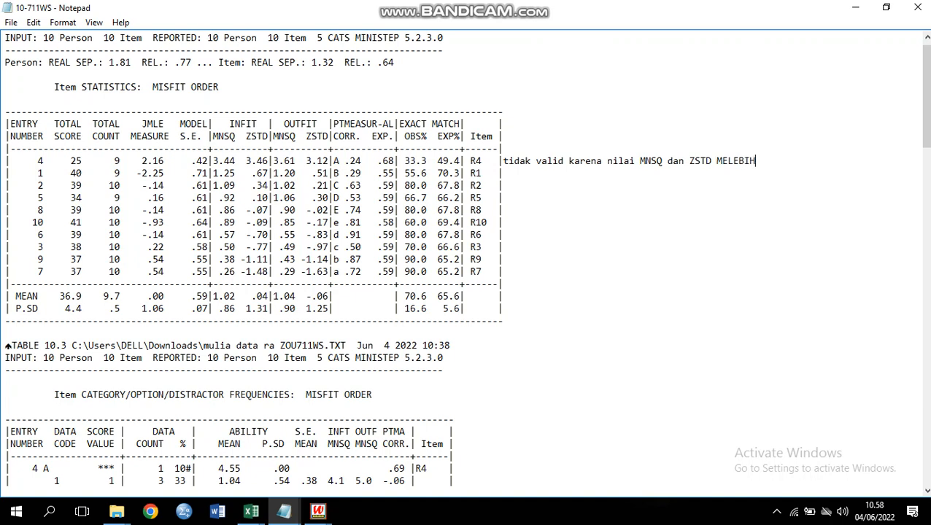
text(I AMBANG BATAS)
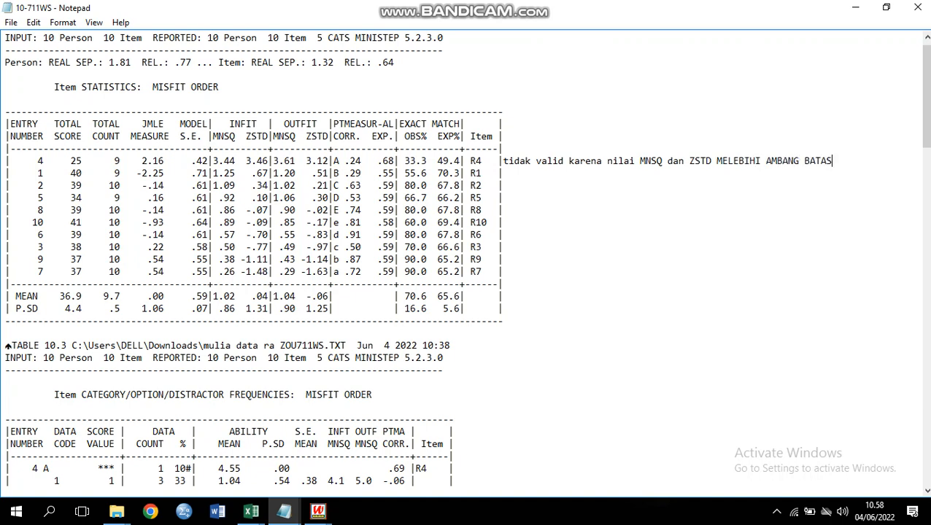
key(BackSpace)
key(BackSpace)
key(BackSpace)
key(BackSpace)
key(BackSpace)
key(BackSpace)
key(BackSpace)
key(BackSpace)
key(BackSpace)
key(BackSpace)
key(BackSpace)
key(BackSpace)
key(BackSpace)
key(BackSpace)
key(BackSpace)
key(BackSpace)
key(BackSpace)
key(BackSpace)
key(BackSpace)
key(BackSpace)
key(BackSpace)
key(BackSpace)
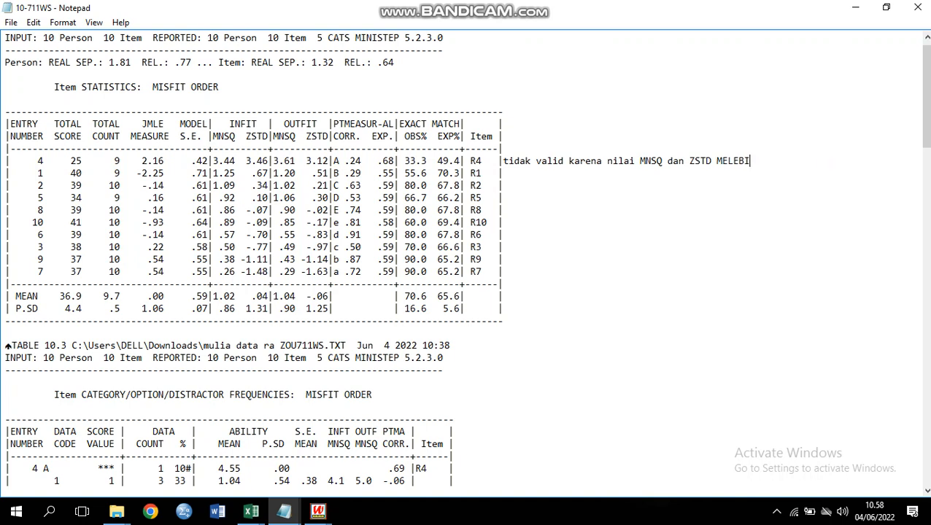
key(BackSpace)
text(D melebihi ambang batas)
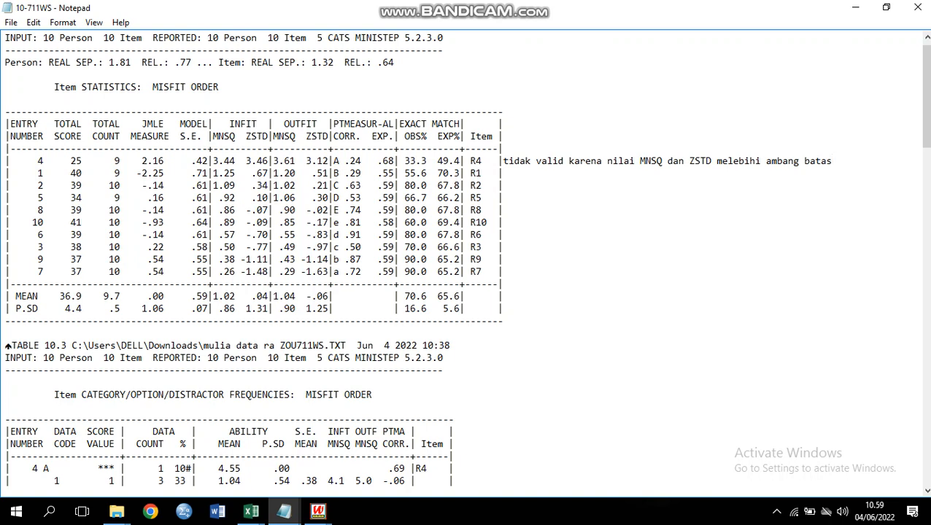
- Add the note "valid karena MNSQ 1,2 masuk ambang batas dan ZSTD juga masuk" at the end of item R1's row
right_click(514, 175)
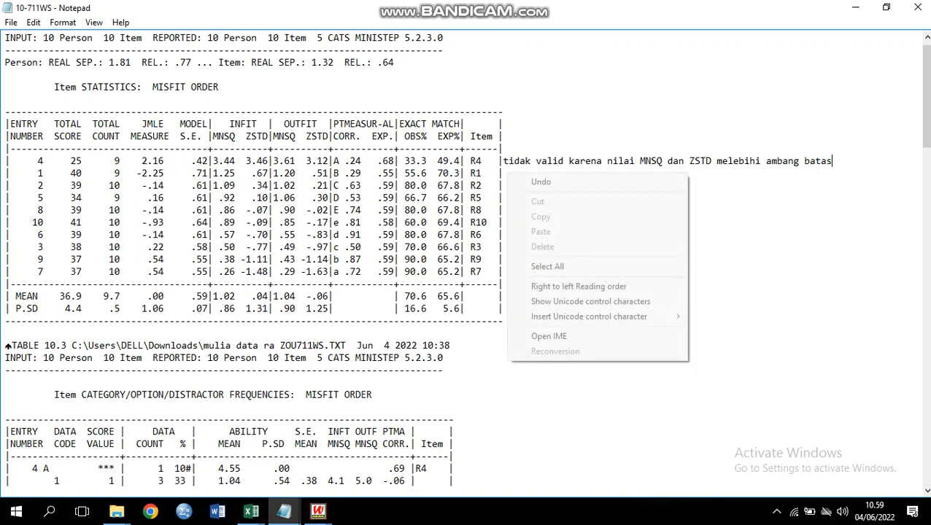
click(503, 210)
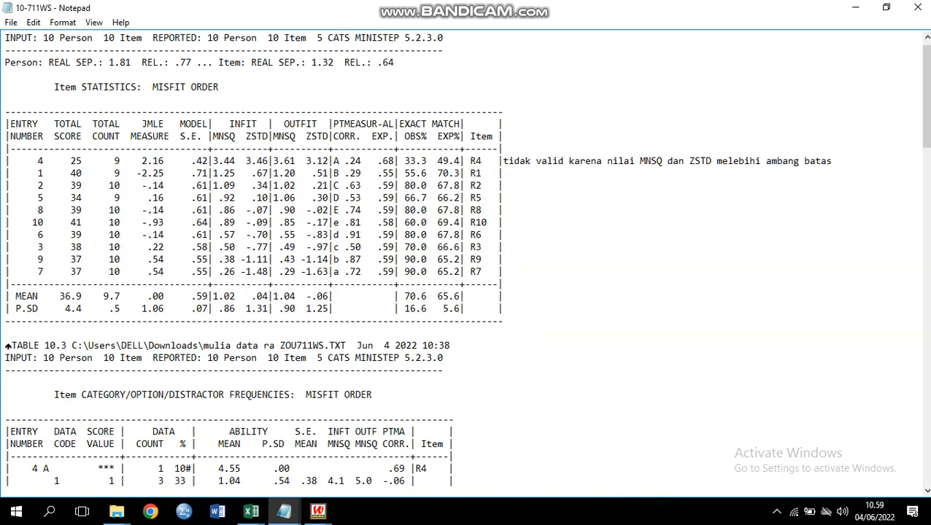
click(503, 173)
text(valid karena)
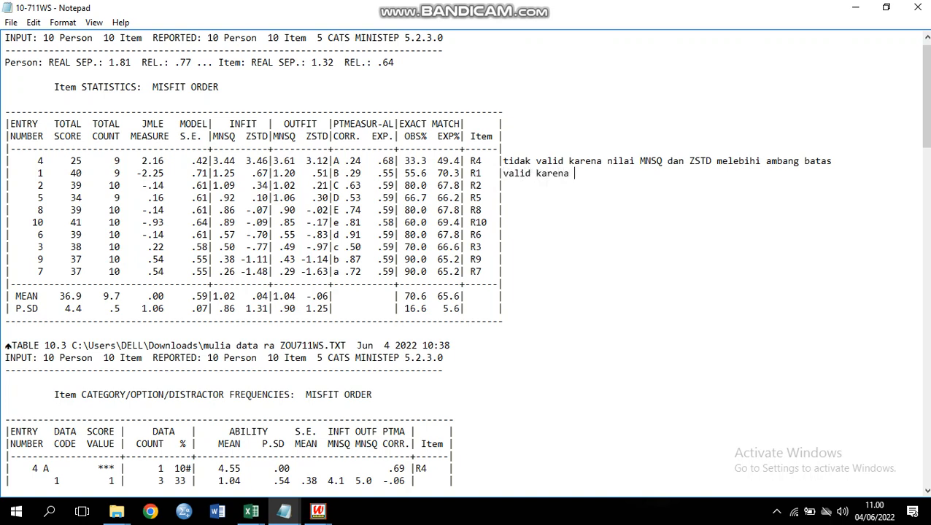
text( n)
key(BackSpace)
text(MNSQ 1,2 nasy)
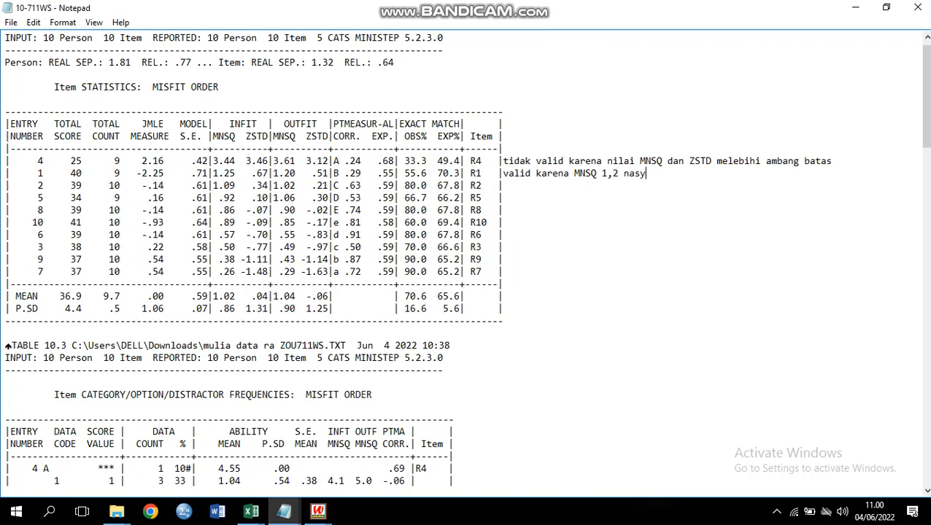
key(BackSpace)
key(BackSpace)
key(BackSpace)
key(BackSpace)
text(masuk ambang batas)
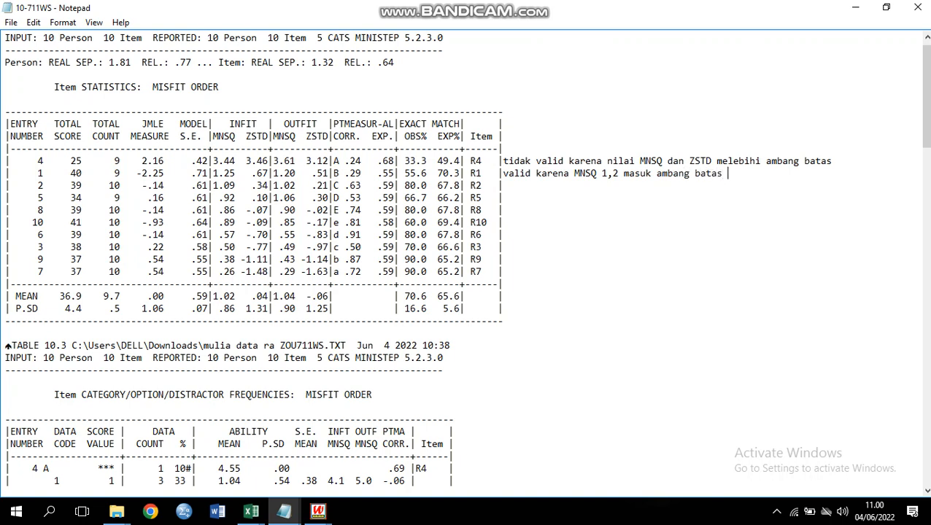
text( dan ZSTD  juga)
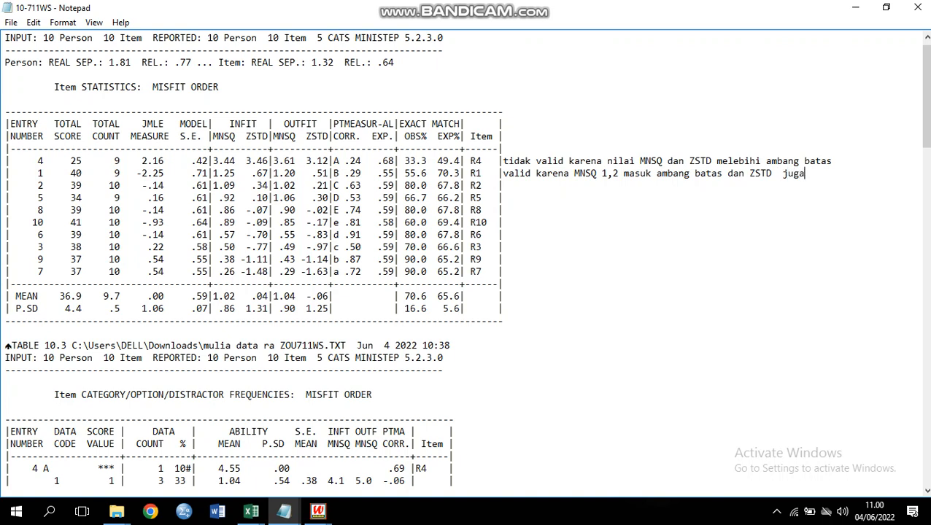
text( masuk)
- Add the note "nilai MNSQ 1,02 MASUK AMBANG BATAS jasi nilai ZSTD juga masuk" at the end of item R2's row
click(503, 185)
text(nilai MNS)
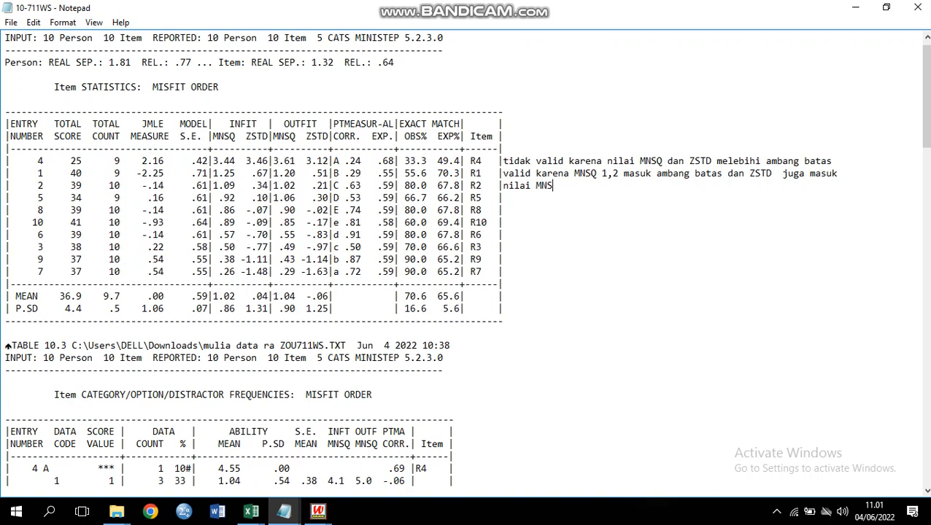
text(Q 1,02 MASUK A)
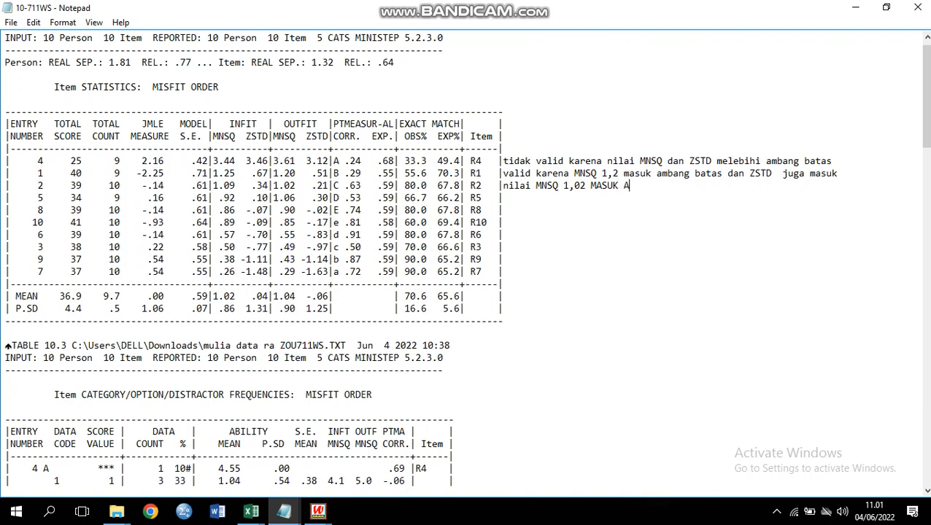
text(MBANG BATAS)
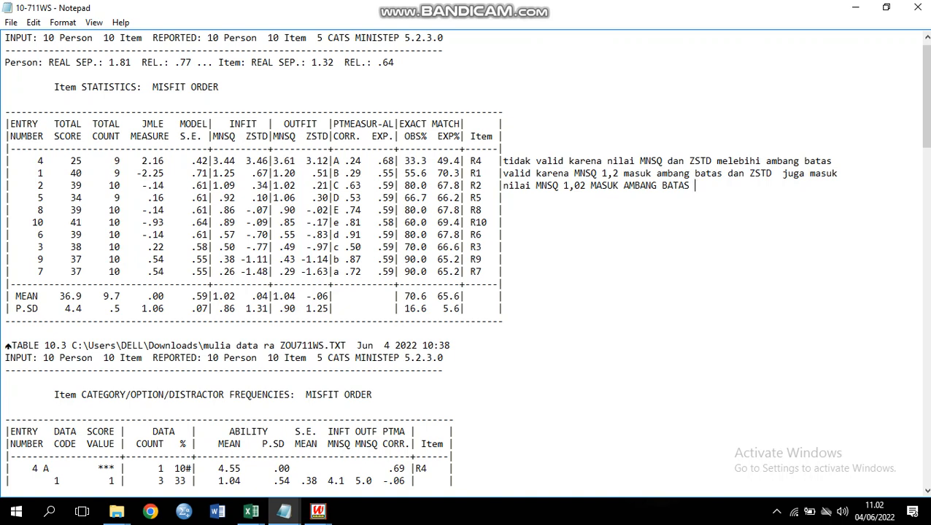
text(jasi nilai ZSR)
key(BackSpace)
text(TD )
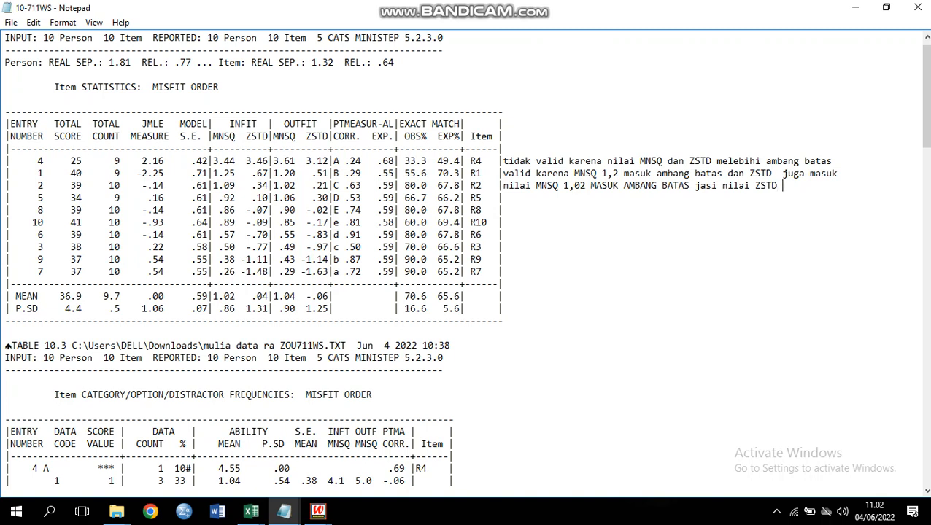
text(juga masuk)
- Insert the word "valid" at the beginning of item R2's note
click(503, 185)
text(vakid)
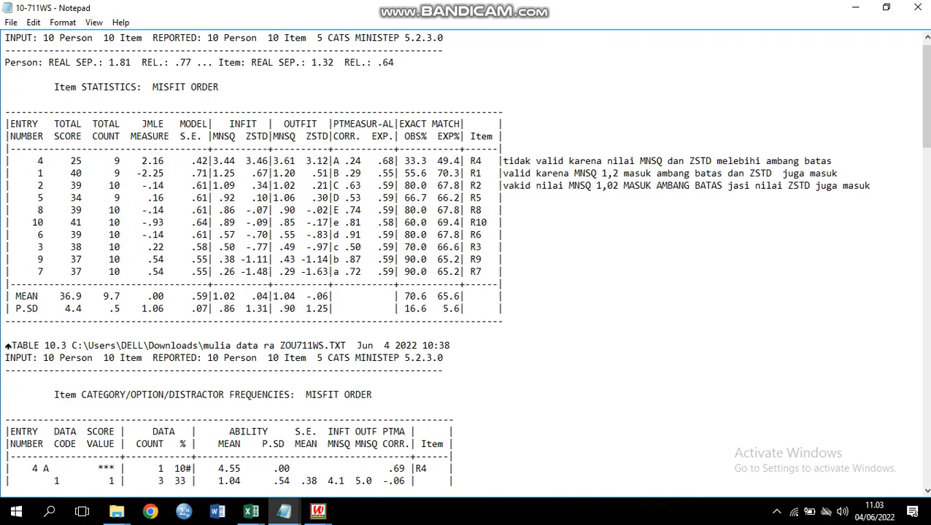
key(BackSpace)
key(BackSpace)
key(BackSpace)
key(BackSpace)
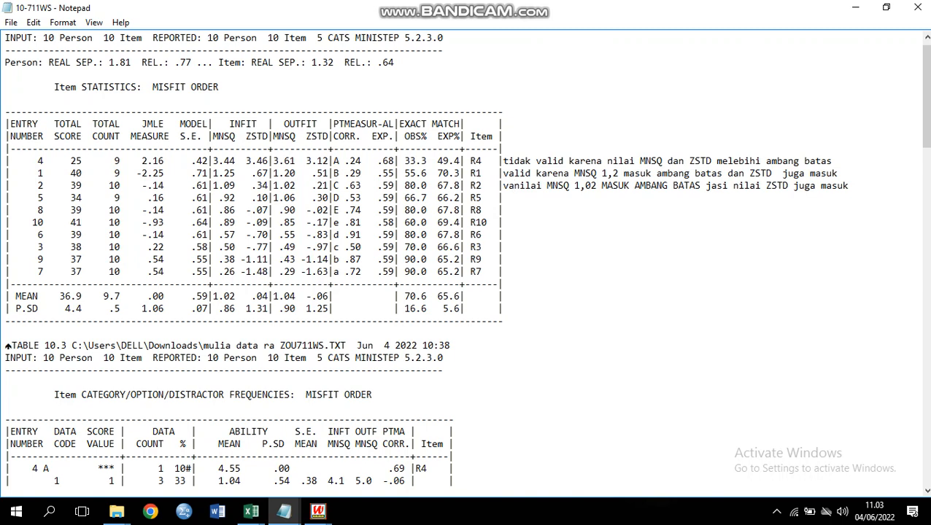
text(lid)
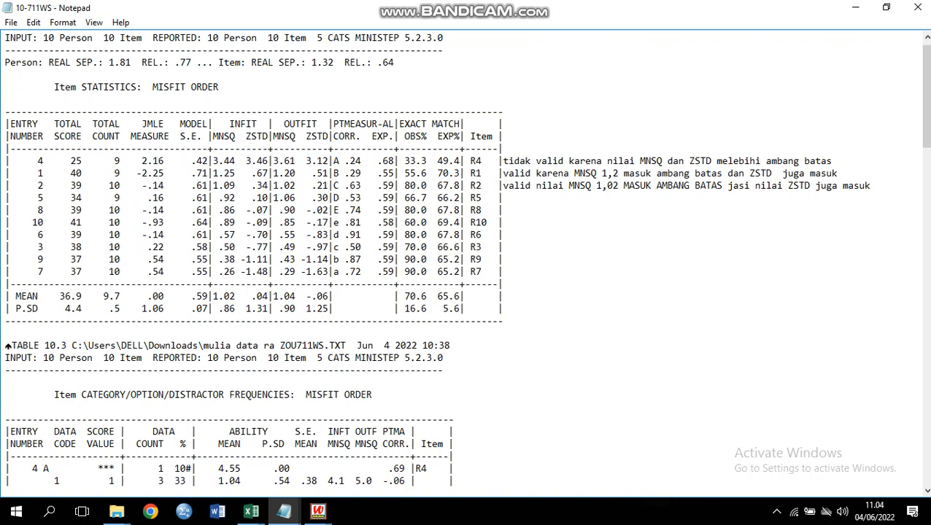
- Add the note "valid" at the end of the rows for items R5 and R8 in Table 10.1
click(503, 198)
text(valid)
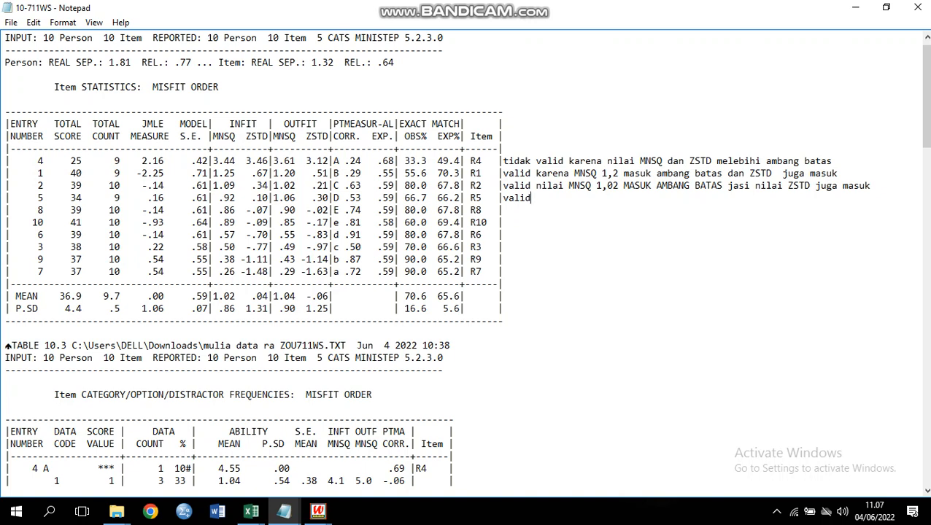
click(503, 210)
text(valid)
- Add the note "valid tapi ZSTD melebihi ambang batas" at the end of item R10's row
click(503, 222)
text(vakid)
key(BackSpace)
key(BackSpace)
key(BackSpace)
key(BackSpace)
text(lid tapi )
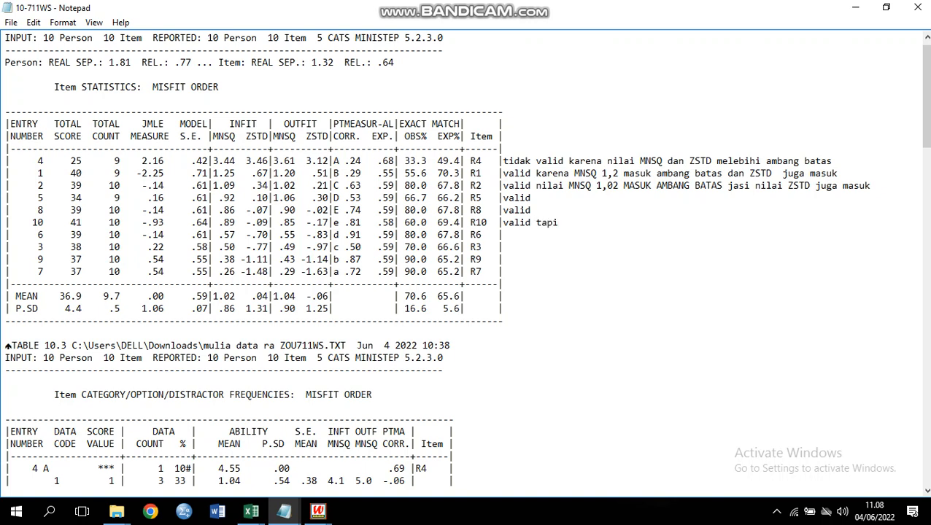
text(ZSTD )
text(me;l)
key(BackSpace)
key(BackSpace)
text(lebihi amb)
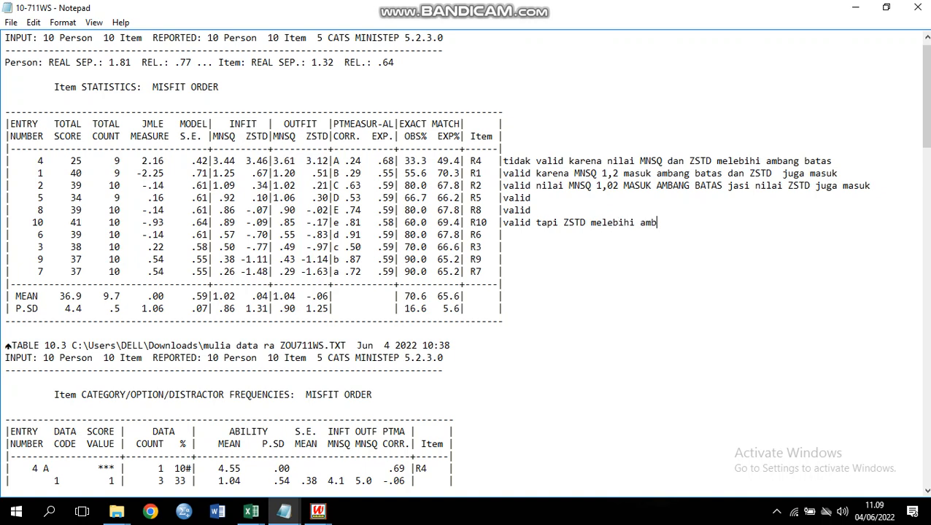
text(ang batas)
- Extend item R8's note with "tapi ZSTD dibawah ambang batas" after the word "valid"
right_click(546, 212)
click(546, 212)
text(tapi ZS)
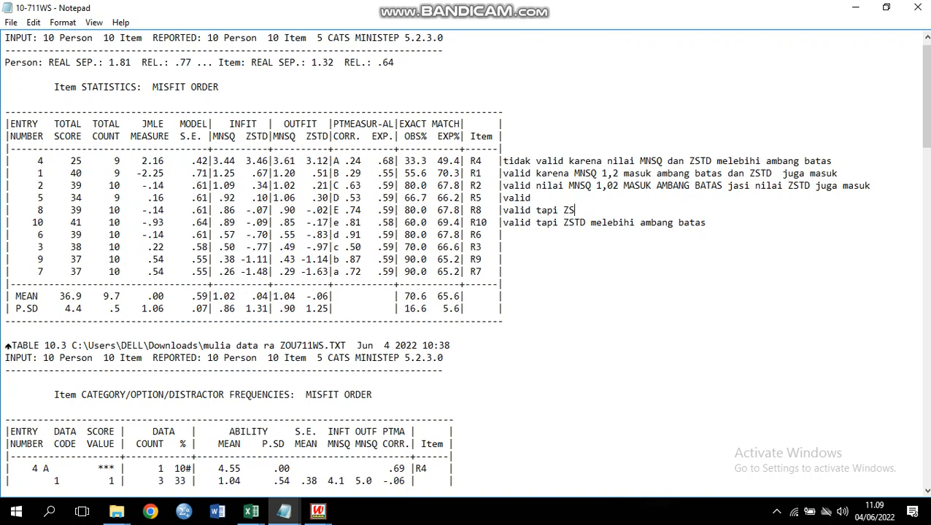
text(TD MELEBIHI)
key(BackSpace)
key(BackSpace)
key(BackSpace)
key(BackSpace)
key(BackSpace)
key(BackSpace)
key(BackSpace)
key(BackSpace)
key(BackSpace)
text(dibaha)
key(BackSpace)
key(BackSpace)
text(wah ambang batas)
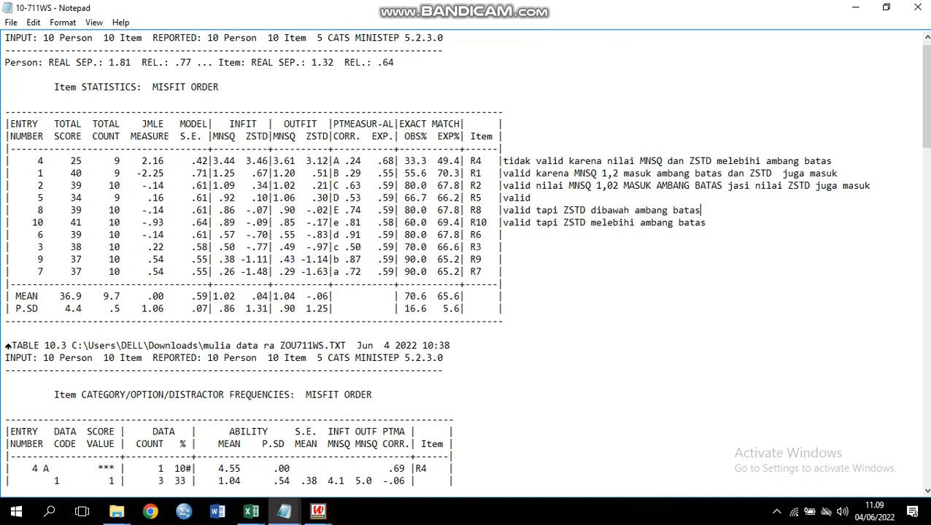
- Replace "melebihi ambang batas" with "dibawah ambang batas" in item R10's note
key(BackSpace)
key(BackSpace)
key(BackSpace)
key(BackSpace)
key(BackSpace)
key(BackSpace)
key(BackSpace)
key(BackSpace)
key(BackSpace)
key(BackSpace)
key(BackSpace)
key(BackSpace)
key(BackSpace)
key(BackSpace)
key(BackSpace)
key(BackSpace)
key(BackSpace)
key(BackSpace)
key(BackSpace)
key(BackSpace)
key(BackSpace)
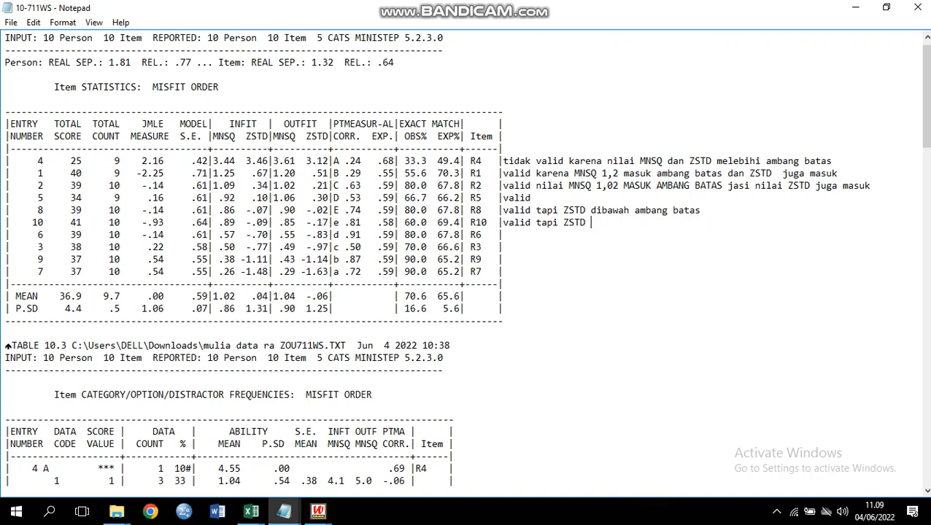
text(dibawah ambang batas)
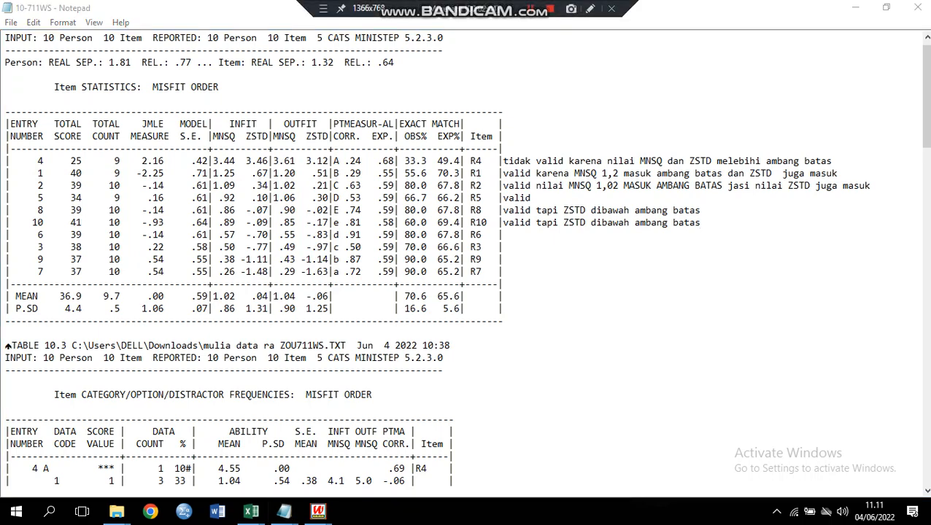
right_click(528, 4)
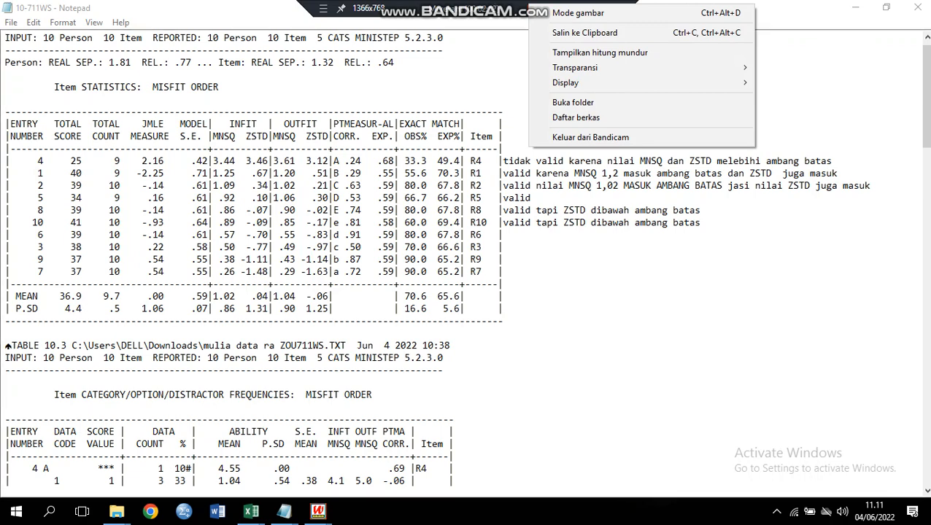
click(573, 102)
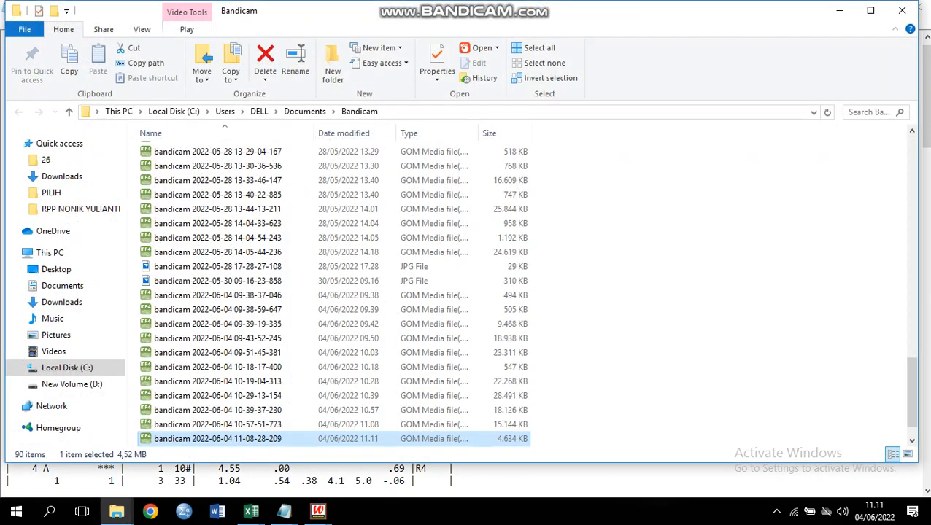
click(902, 10)
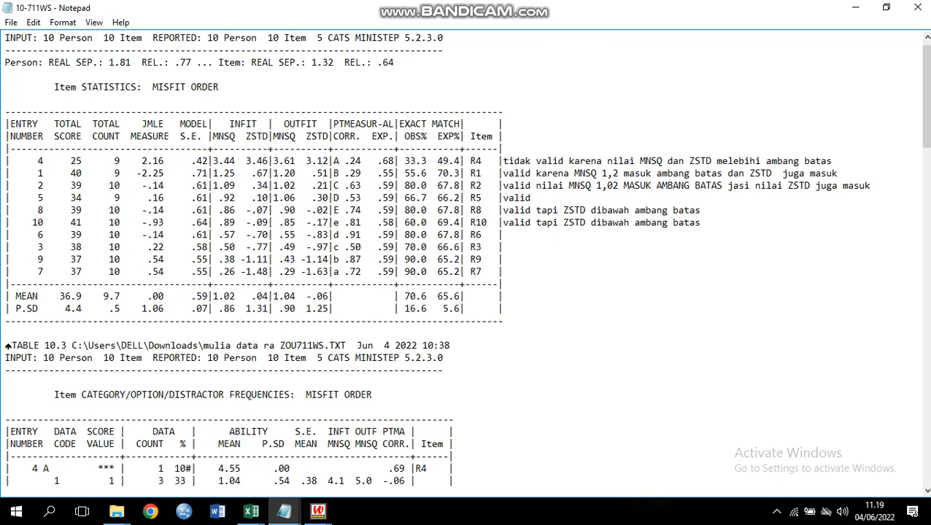
- Add the note "tidak valid kerna ZSTD dan CORRELATION melebihi ambang batas" at the end of item R6's row
click(503, 235)
text(tidak valid kerna)
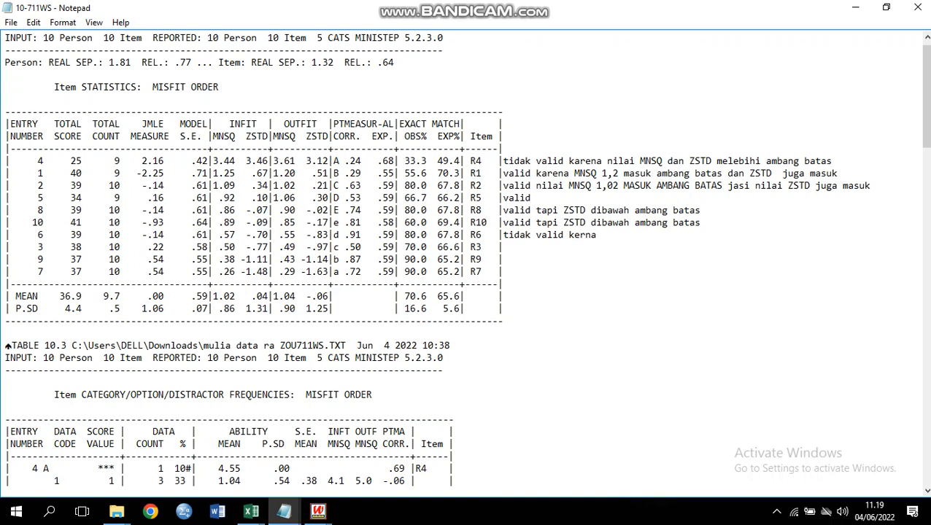
text(ZSR)
key(BackSpace)
text(TD dan CORREL)
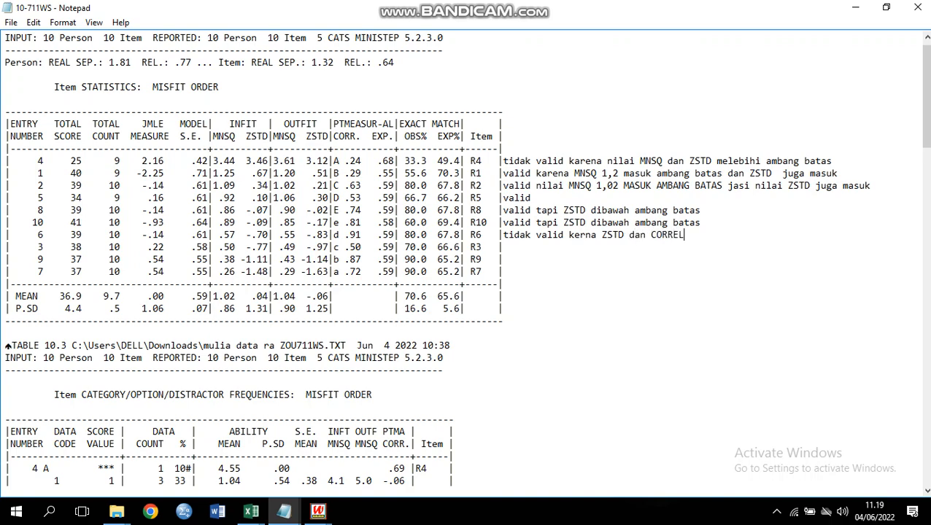
text(ATION)
text( di)
key(BackSpace)
key(BackSpace)
text(melebihi amba)
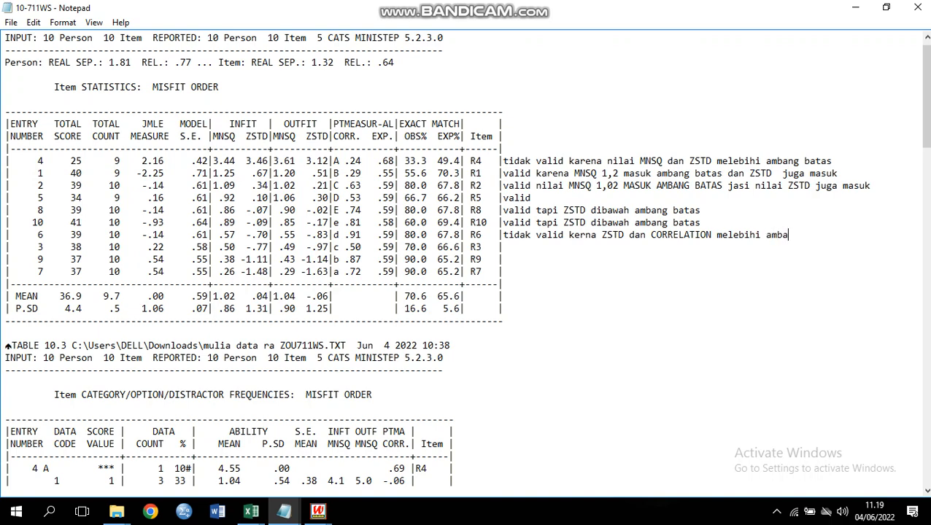
text(ng batas)
- Add the note "tidak valid karena nilai MNSQ dan ZSTD melebihi ambang batas" at the end of item R3's row
text(tr)
key(BackSpace)
text(idak )
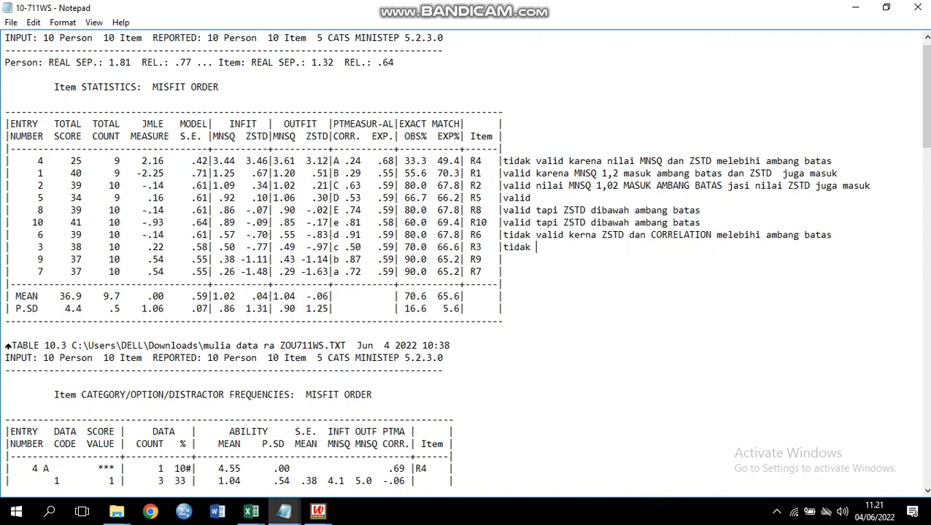
text(valid karena nilai )
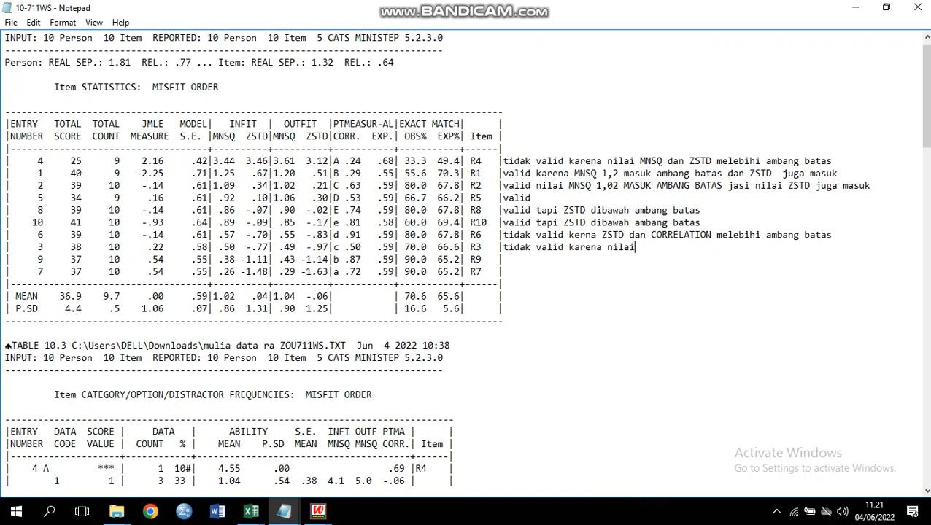
text(MNSQ dan ZSTD)
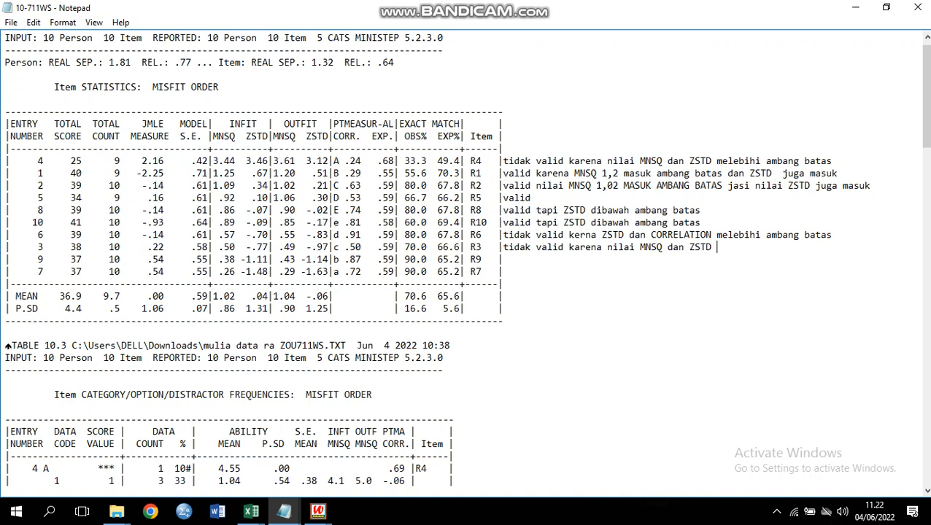
text( d)
key(BackSpace)
text(melebihi ambang)
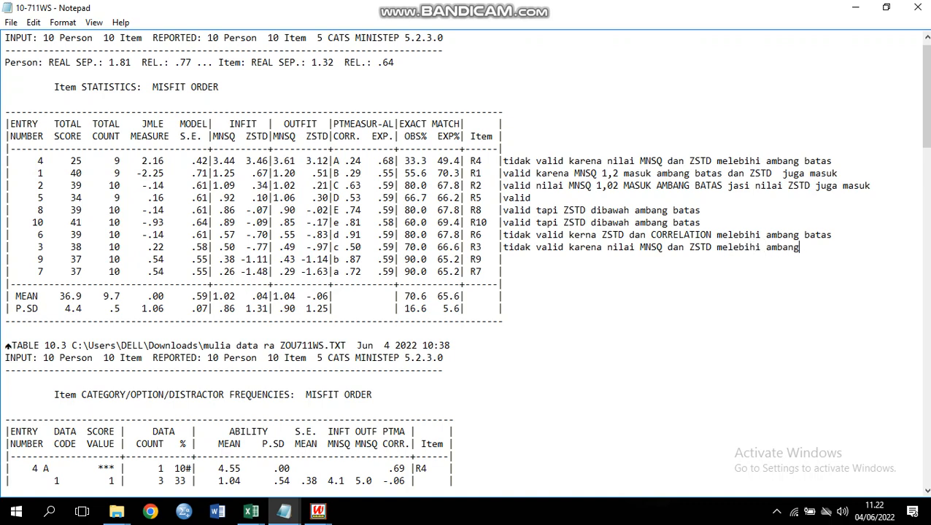
text( batas)
text(```````````````````````````)
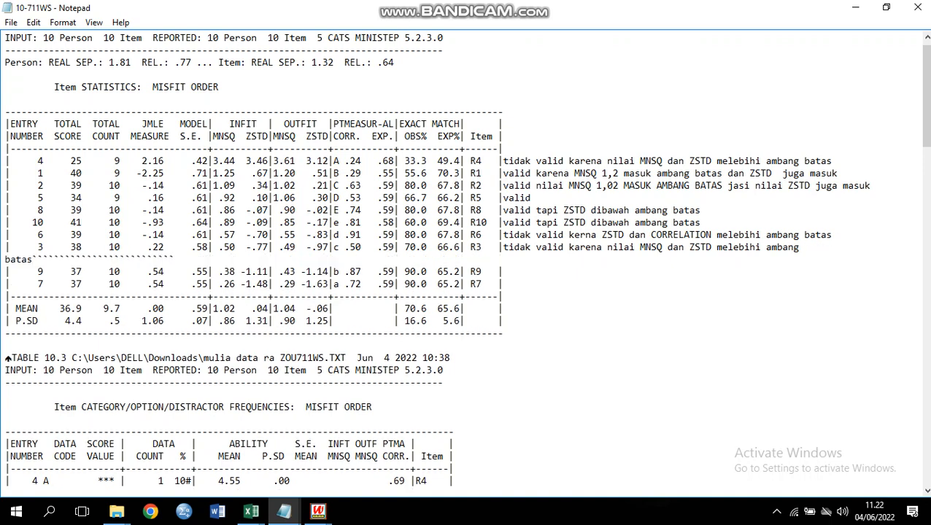
- Delete the stray backtick characters after "ambang batas" at the end of item R3's note
key(BackSpace)
key(BackSpace)
key(BackSpace)
key(BackSpace)
key(BackSpace)
key(BackSpace)
key(BackSpace)
key(BackSpace)
key(BackSpace)
key(BackSpace)
text(``````)
key(BackSpace)
key(BackSpace)
key(BackSpace)
key(BackSpace)
key(BackSpace)
key(BackSpace)
key(BackSpace)
key(BackSpace)
key(BackSpace)
key(BackSpace)
key(BackSpace)
key(BackSpace)
key(BackSpace)
key(BackSpace)
key(BackSpace)
key(BackSpace)
key(BackSpace)
key(BackSpace)
key(BackSpace)
key(BackSpace)
text(````````````````````````````````````SAVzxh)
key(BackSpace)
key(BackSpace)
key(BackSpace)
key(BackSpace)
key(BackSpace)
key(BackSpace)
key(BackSpace)
key(BackSpace)
key(BackSpace)
key(BackSpace)
key(BackSpace)
key(BackSpace)
key(BackSpace)
key(BackSpace)
key(BackSpace)
key(BackSpace)
key(BackSpace)
key(BackSpace)
key(BackSpace)
key(BackSpace)
key(BackSpace)
key(BackSpace)
key(BackSpace)
key(BackSpace)
key(BackSpace)
key(BackSpace)
key(BackSpace)
key(BackSpace)
key(BackSpace)
key(BackSpace)
key(BackSpace)
key(BackSpace)
key(BackSpace)
key(BackSpace)
key(BackSpace)
key(BackSpace)
key(BackSpace)
key(BackSpace)
key(BackSpace)
key(BackSpace)
key(BackSpace)
key(BackSpace)
key(BackSpace)
key(BackSpace)
key(BackSpace)
key(BackSpace)
key(BackSpace)
key(BackSpace)
key(BackSpace)
key(BackSpace)
key(BackSpace)
key(BackSpace)
key(BackSpace)
key(BackSpace)
key(BackSpace)
key(BackSpace)
key(BackSpace)
key(BackSpace)
key(BackSpace)
key(BackSpace)
key(BackSpace)
key(BackSpace)
key(BackSpace)
key(BackSpace)
key(BackSpace)
key(BackSpace)
key(BackSpace)
key(BackSpace)
key(BackSpace)
key(BackSpace)
key(BackSpace)
key(BackSpace)
key(BackSpace)
key(BackSpace)
key(BackSpace)
key(BackSpace)
key(BackSpace)
key(BackSpace)
key(BackSpace)
key(BackSpace)
key(BackSpace)
key(BackSpace)
key(BackSpace)
key(BackSpace)
key(BackSpace)
key(BackSpace)
key(BackSpace)
key(BackSpace)
key(BackSpace)
key(BackSpace)
key(BackSpace)
key(BackSpace)
key(BackSpace)
key(BackSpace)
key(BackSpace)
key(BackSpace)
key(BackSpace)
key(BackSpace)
key(BackSpace)
click(804, 247)
key(BackSpace)
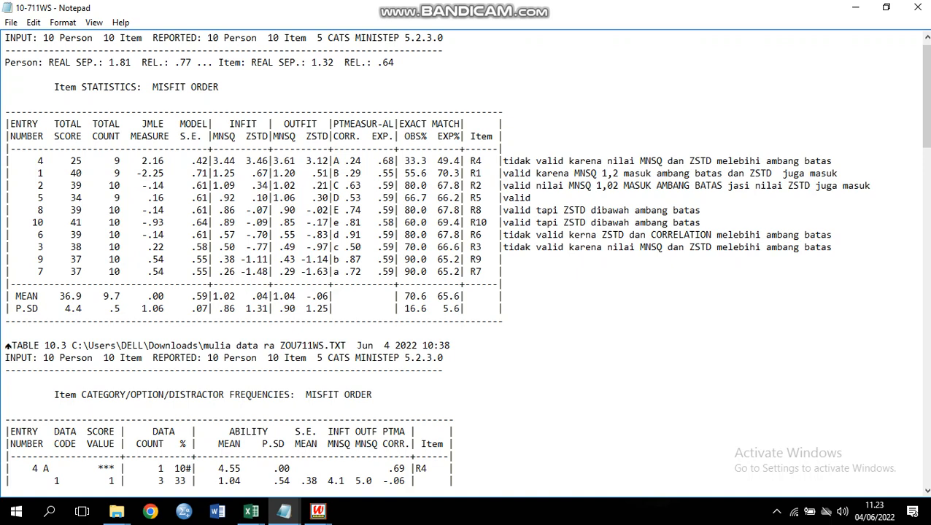
- Add the note "tidak valid karena nilai MNSQ, ZSTD, dan CORRELATION melebihi ambang batas" at the end of item R9's row
click(503, 260)
text(tidak valid karena )
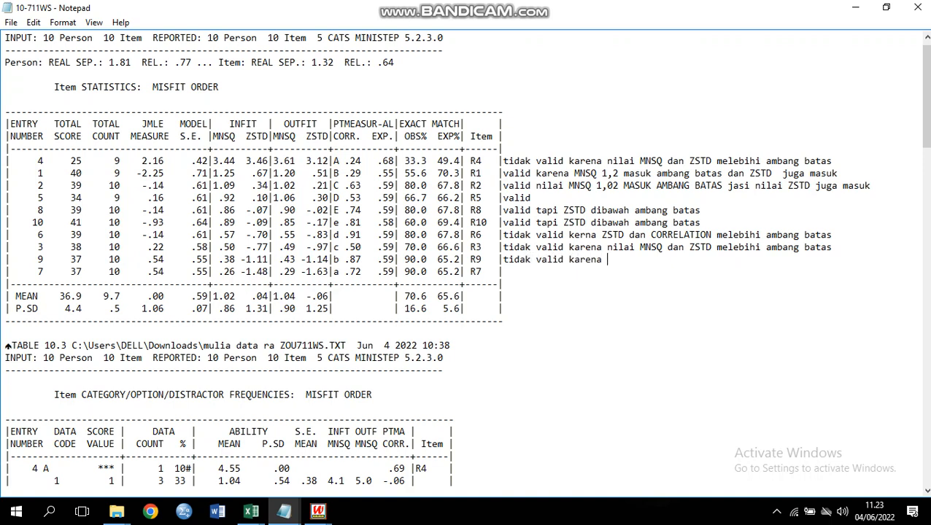
text(nilai )
text(MNS)
text(Q )
text(da)
key(BackSpace)
key(BackSpace)
key(BackSpace)
text(, ZSTD )
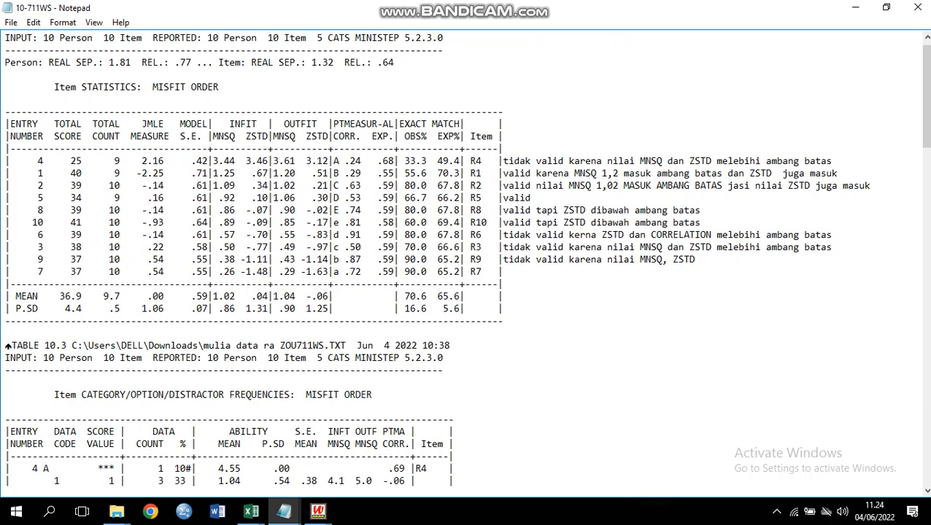
text(, d)
key(BackSpace)
text(dan CORRELATION )
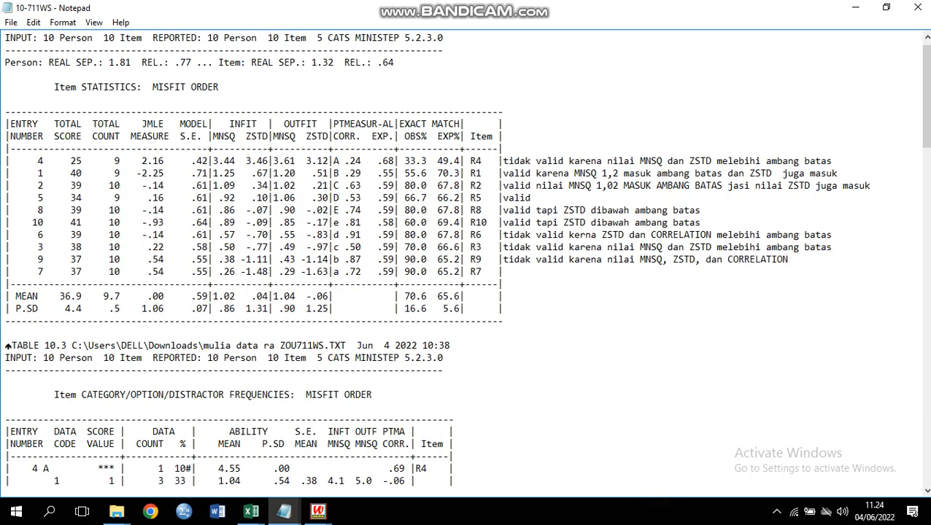
text(melebihi ambang bv)
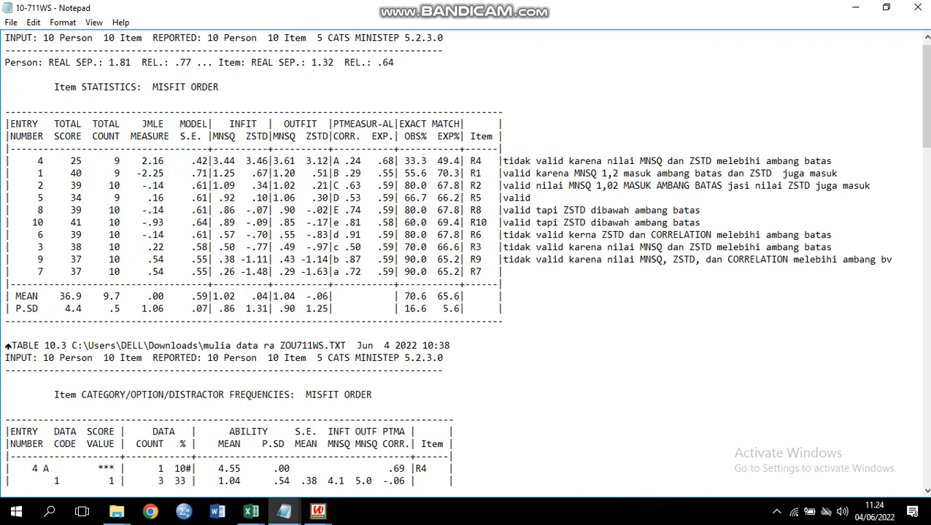
key(BackSpace)
text(atas)
- Add a note beginning "tidak valid karena nilai MNAQ tidak" at the end of item R7's row
right_click(509, 273)
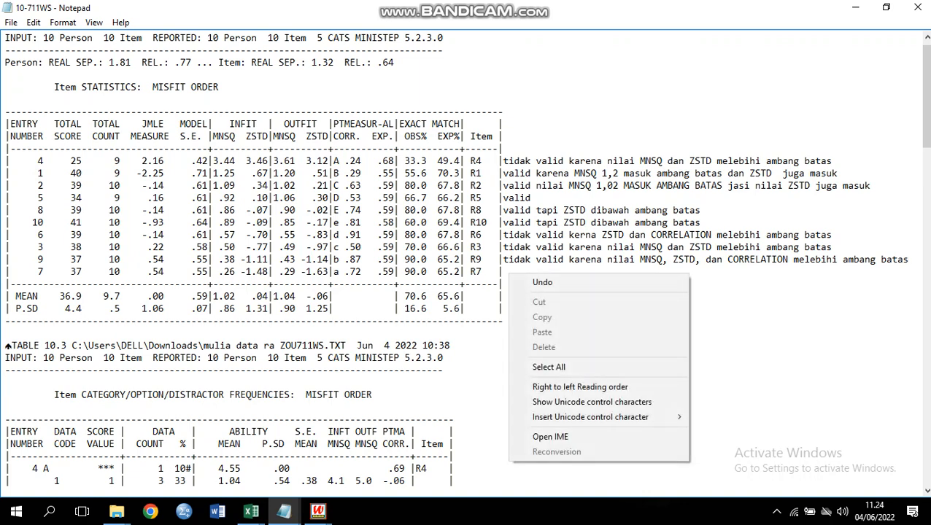
right_click(485, 271)
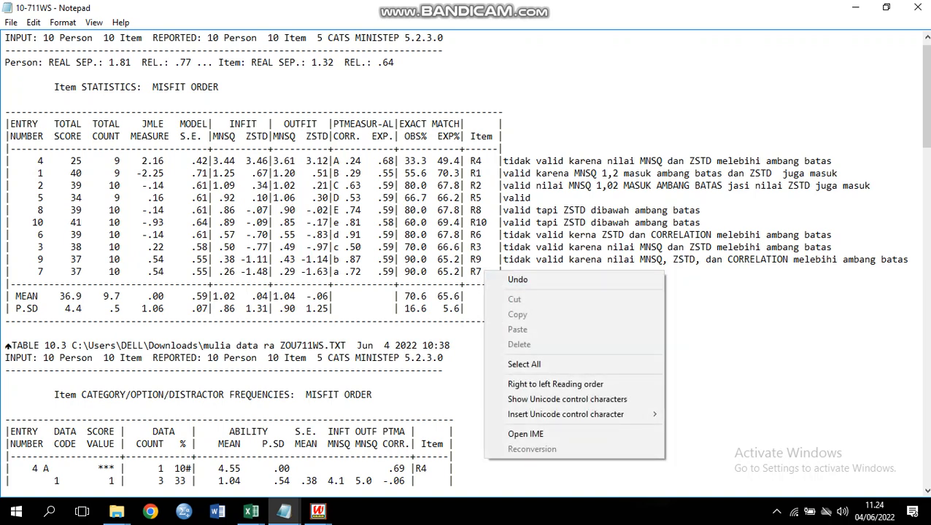
click(679, 297)
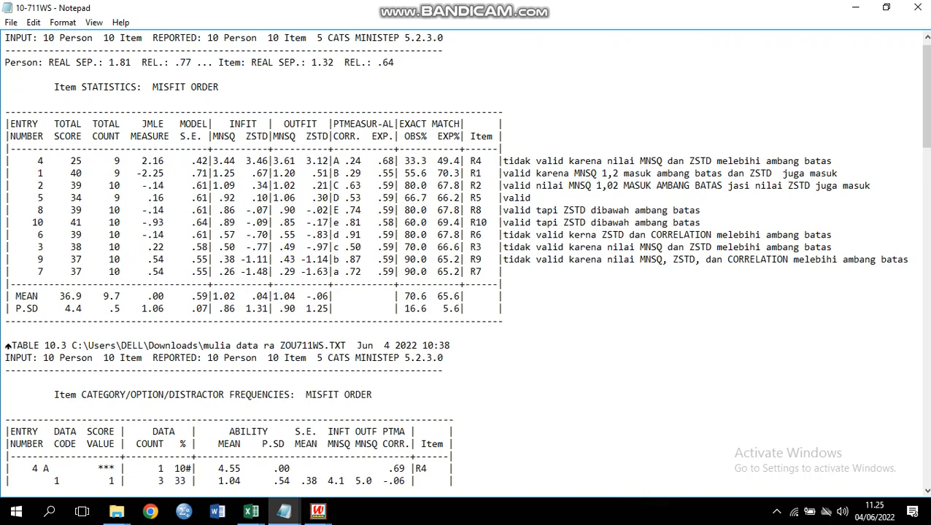
right_click(513, 276)
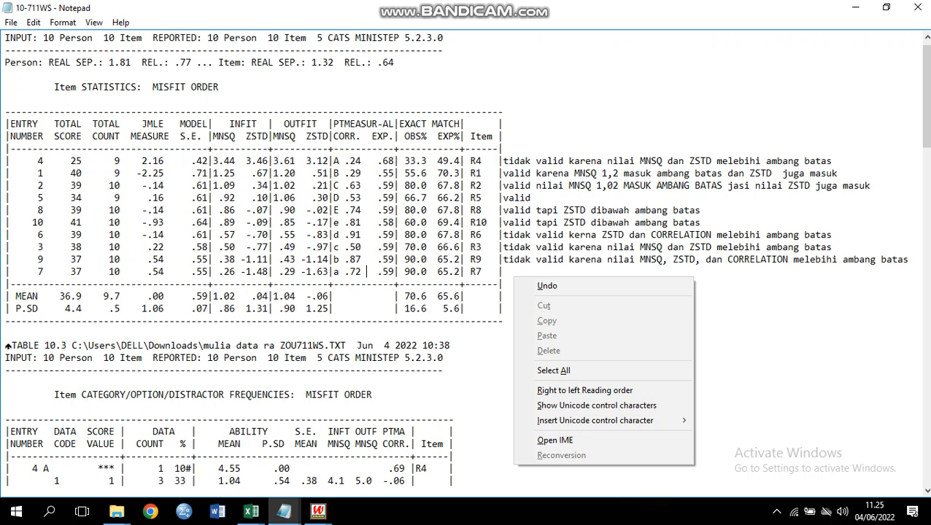
right_click(502, 274)
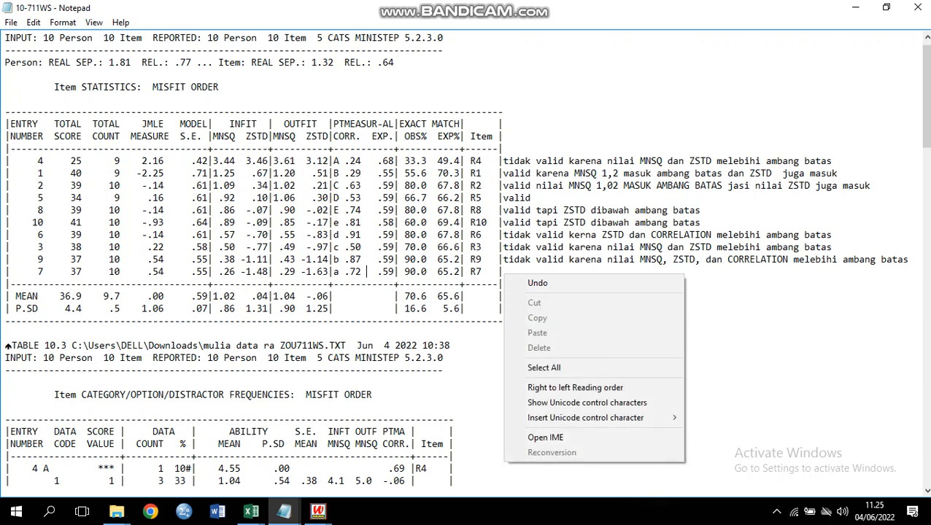
click(502, 283)
click(503, 272)
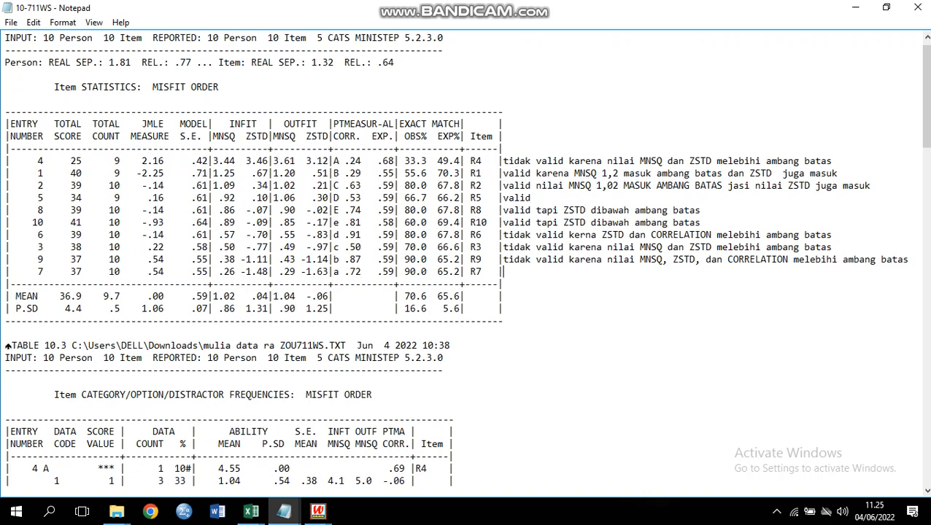
text(tidak valid karena)
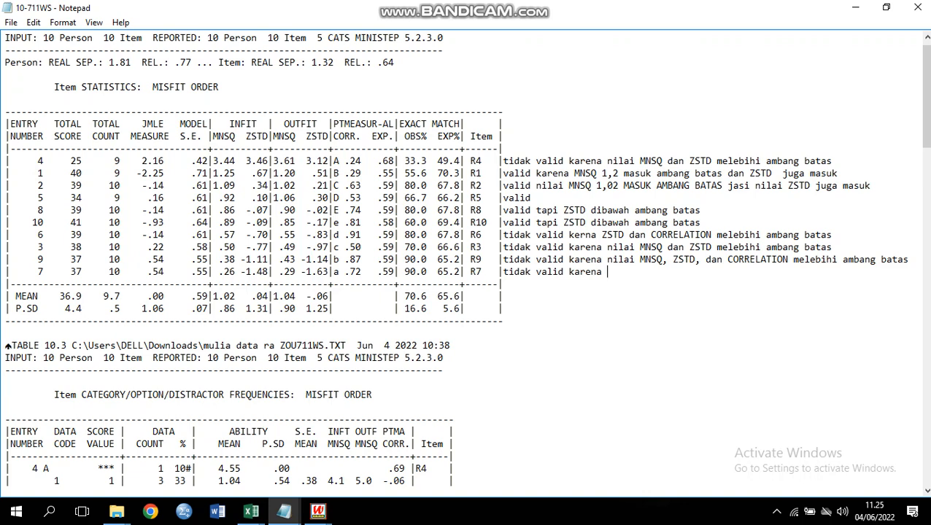
text(nilai MNAQ tidak )
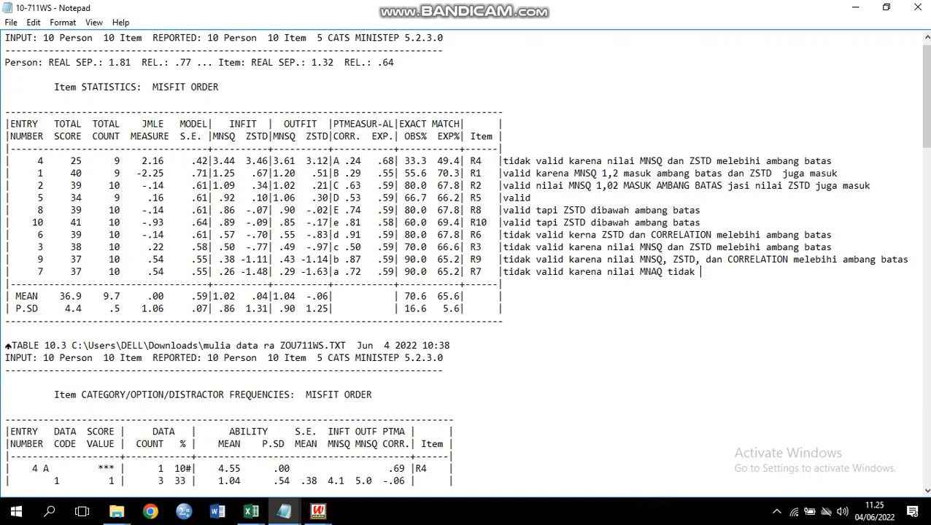
- Replace the ending of item R7's note so that it reads "tidak valid karena nilai MNsq, ZSTD melebihi ambang batas"
text(mauk )
text(karena)
key(BackSpace)
key(BackSpace)
key(BackSpace)
key(BackSpace)
key(BackSpace)
key(BackSpace)
key(BackSpace)
key(BackSpace)
key(BackSpace)
key(BackSpace)
key(BackSpace)
key(BackSpace)
key(BackSpace)
key(BackSpace)
key(BackSpace)
key(BackSpace)
key(BackSpace)
key(BackSpace)
key(BackSpace)
key(BackSpace)
key(BackSpace)
text(sq)
key(BackSpace)
text(, ZSTD)
text(melebihi )
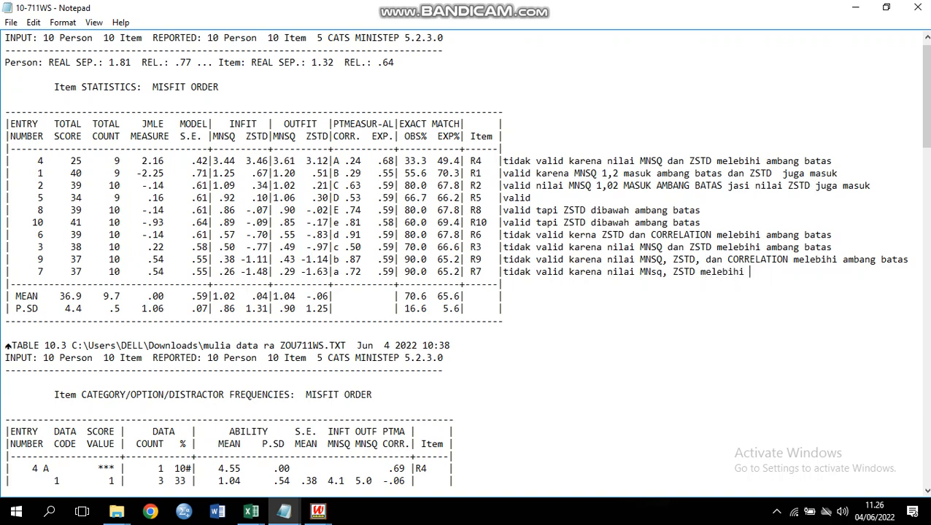
text(ambang batas)
right_click(601, 306)
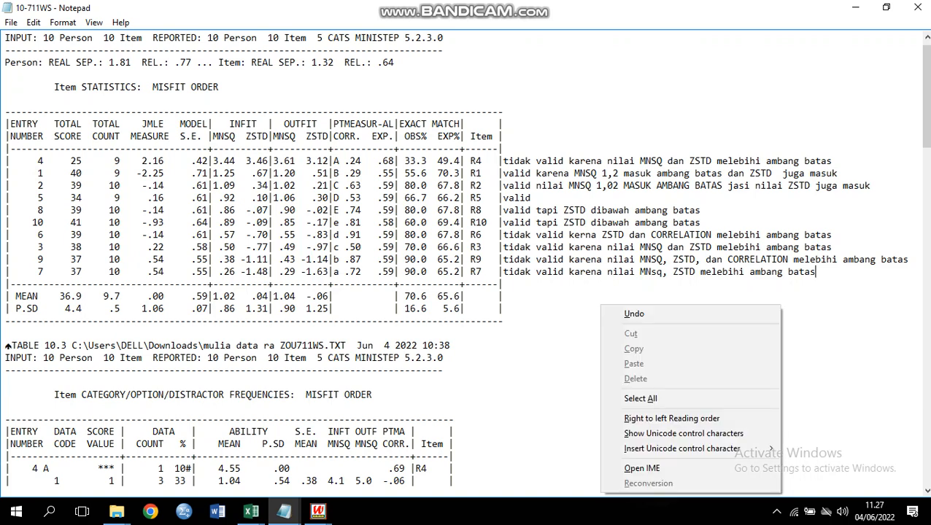
click(599, 307)
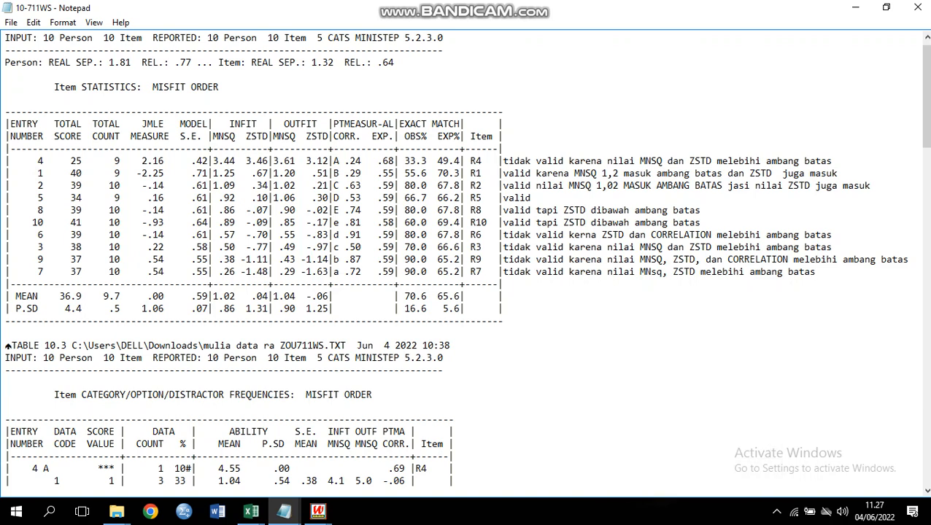